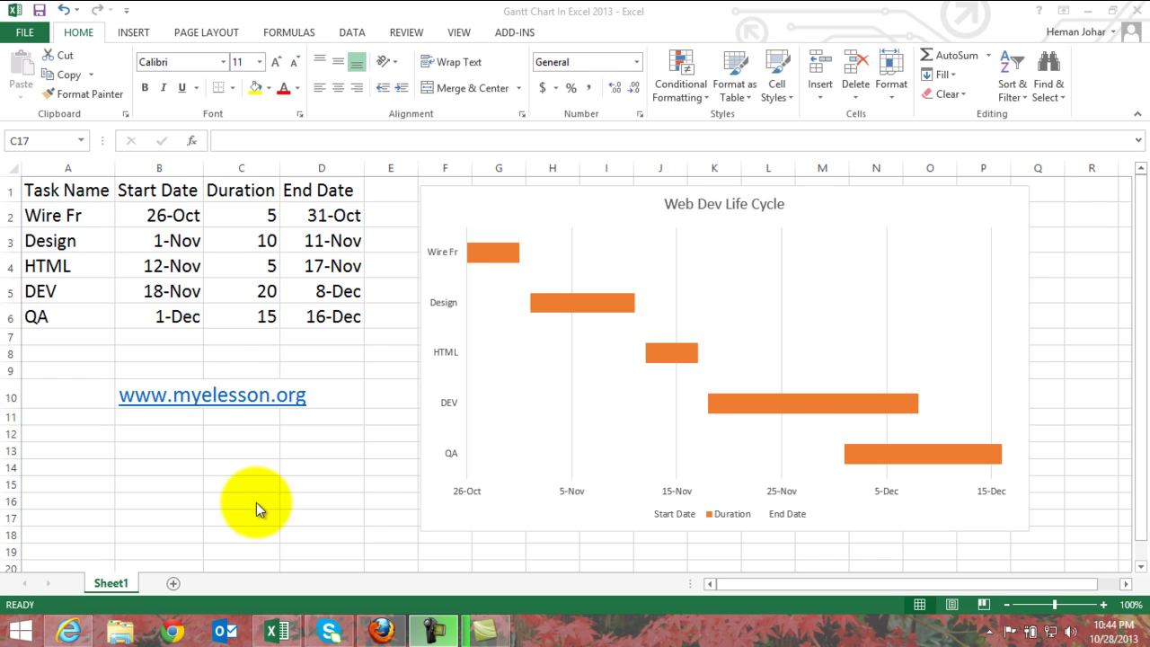
- Review the Wire Fr start date, duration and End Date formula in the task table
click(77, 216)
key(Down)
key(Down)
key(Down)
key(Down)
key(Up)
key(Up)
key(Up)
key(Up)
key(Right)
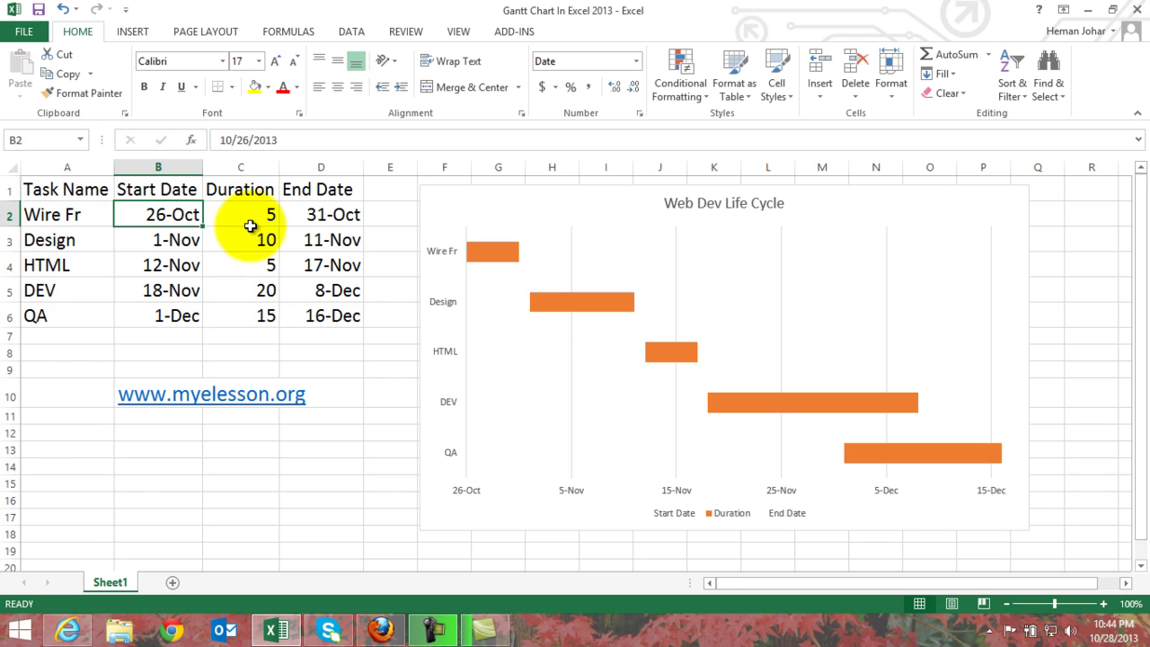
click(318, 209)
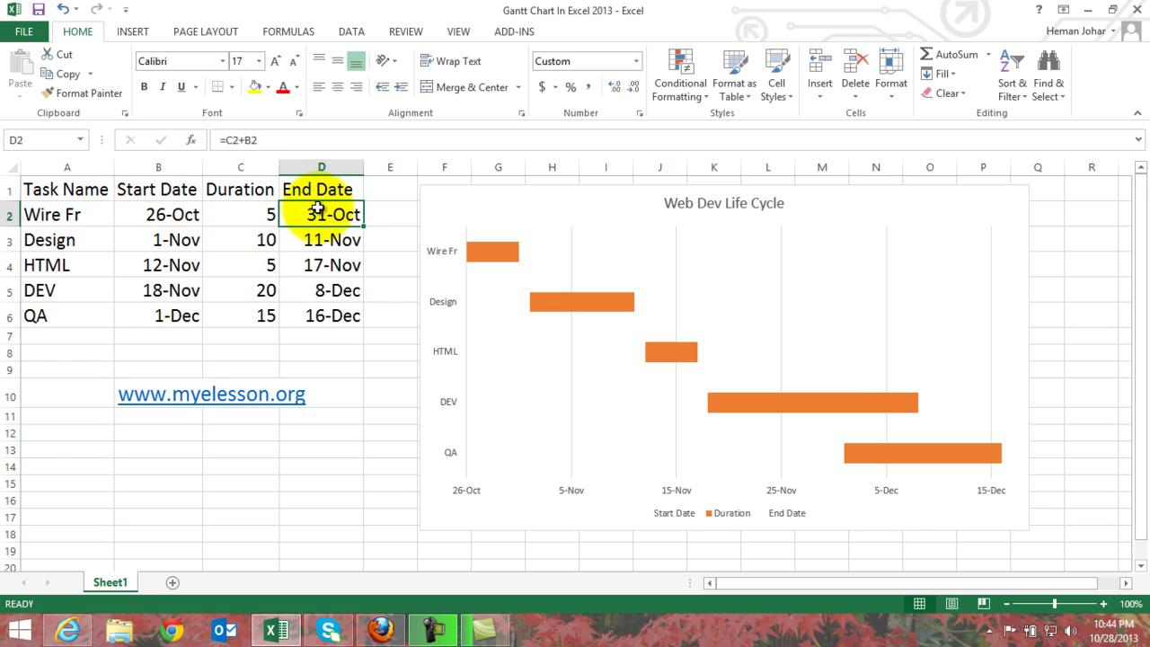
drag(180, 216, 205, 217)
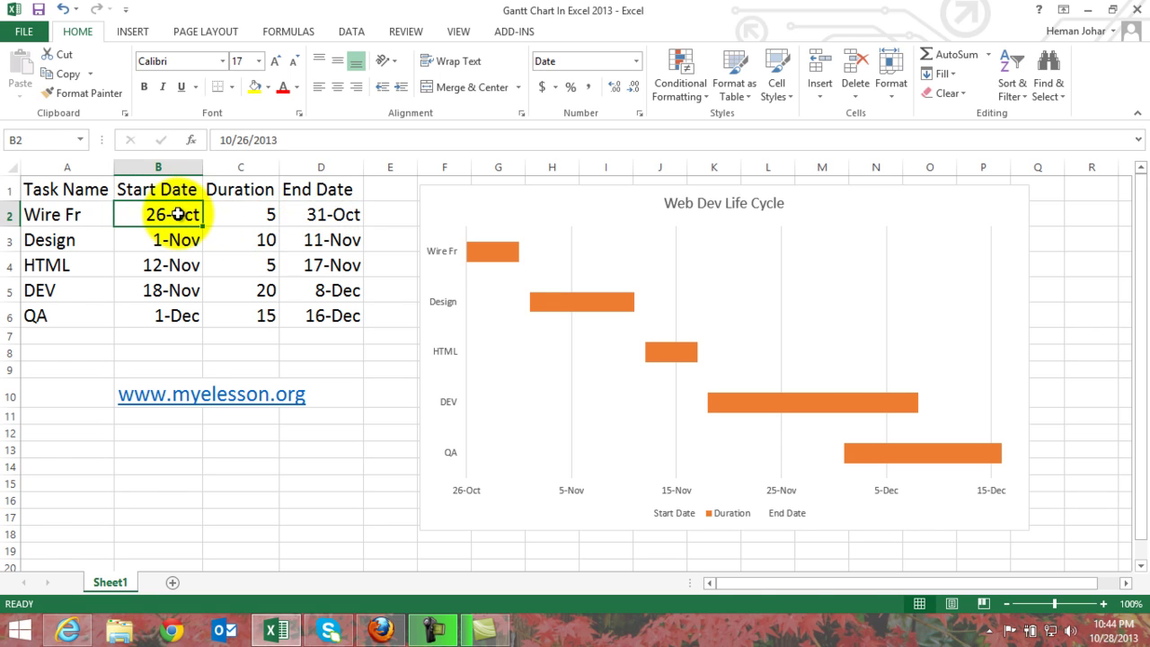
click(336, 216)
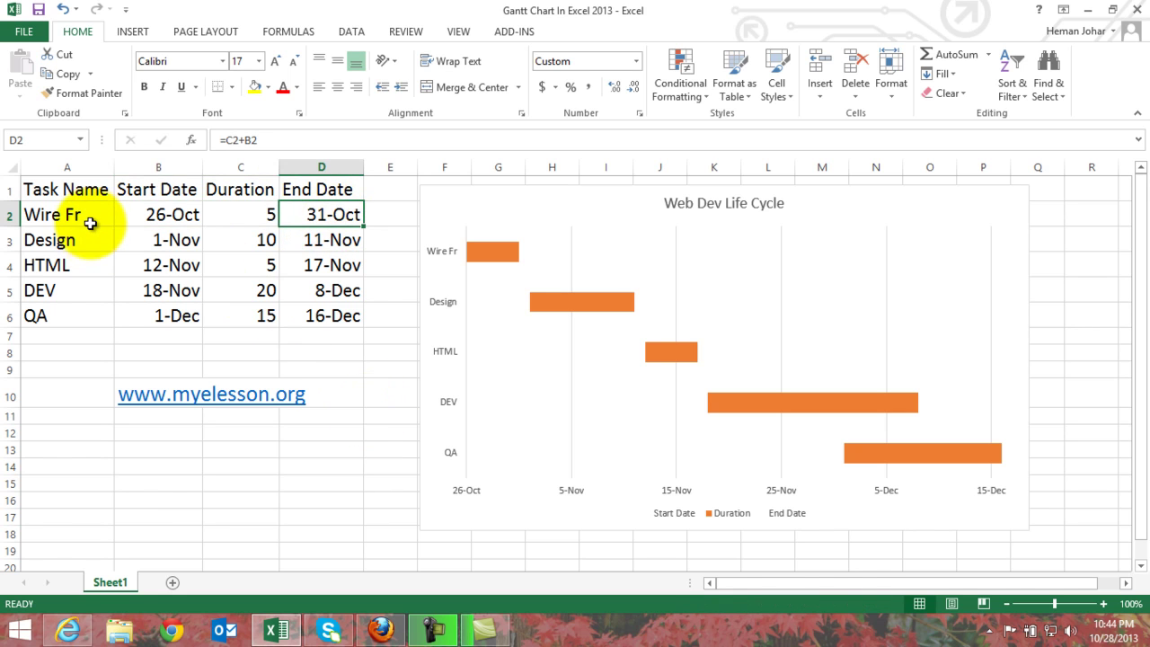
- Point out the five tasks (Wire Fr, Design, HTML, DEV, QA) and D2's End Date formula
click(91, 214)
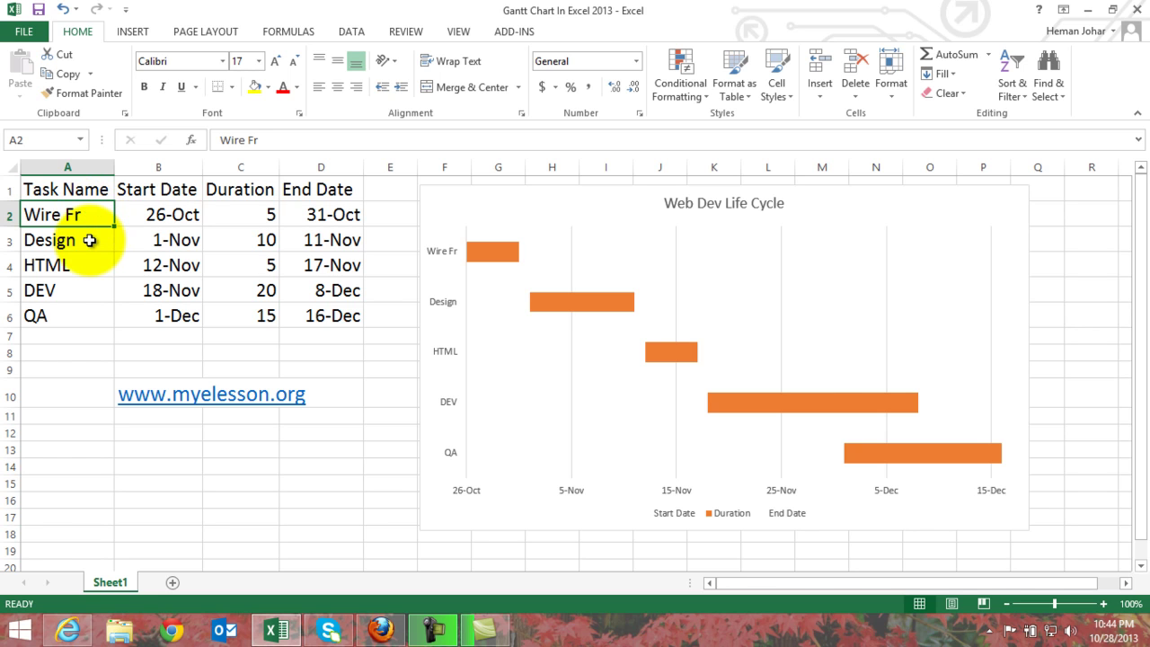
click(89, 240)
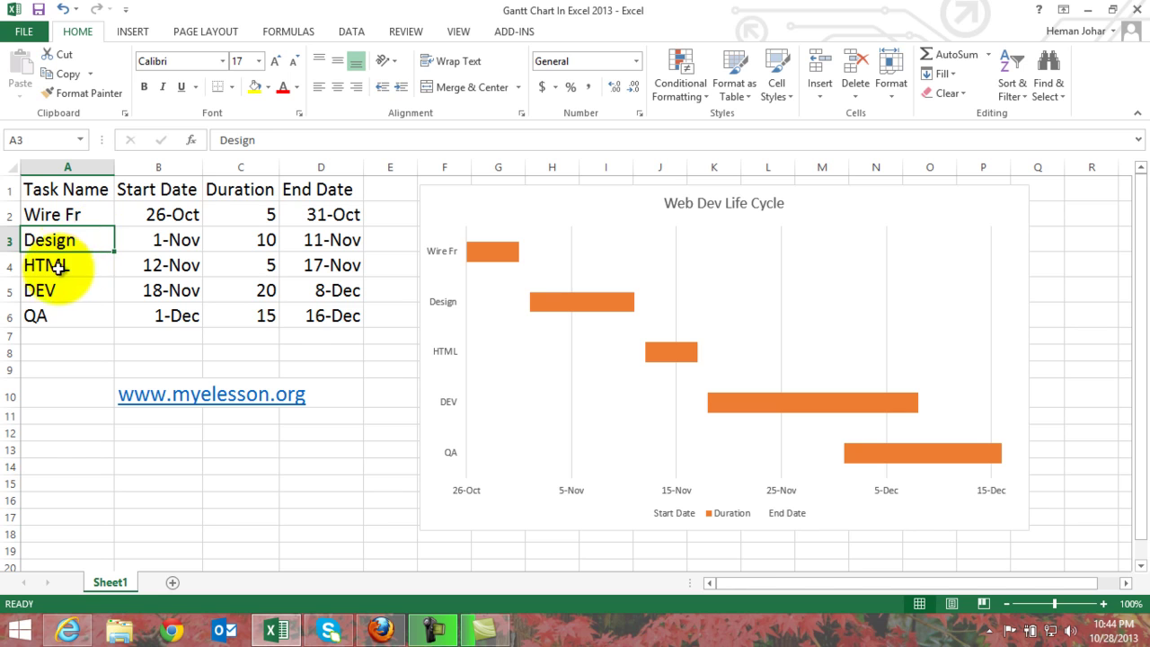
click(78, 265)
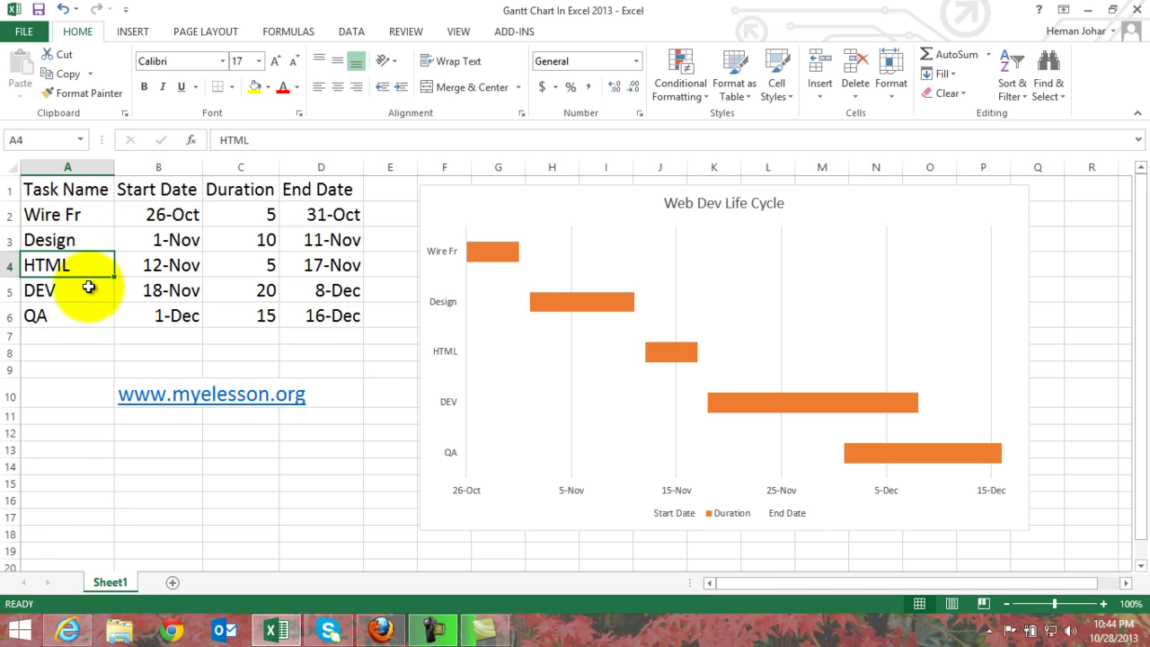
click(88, 286)
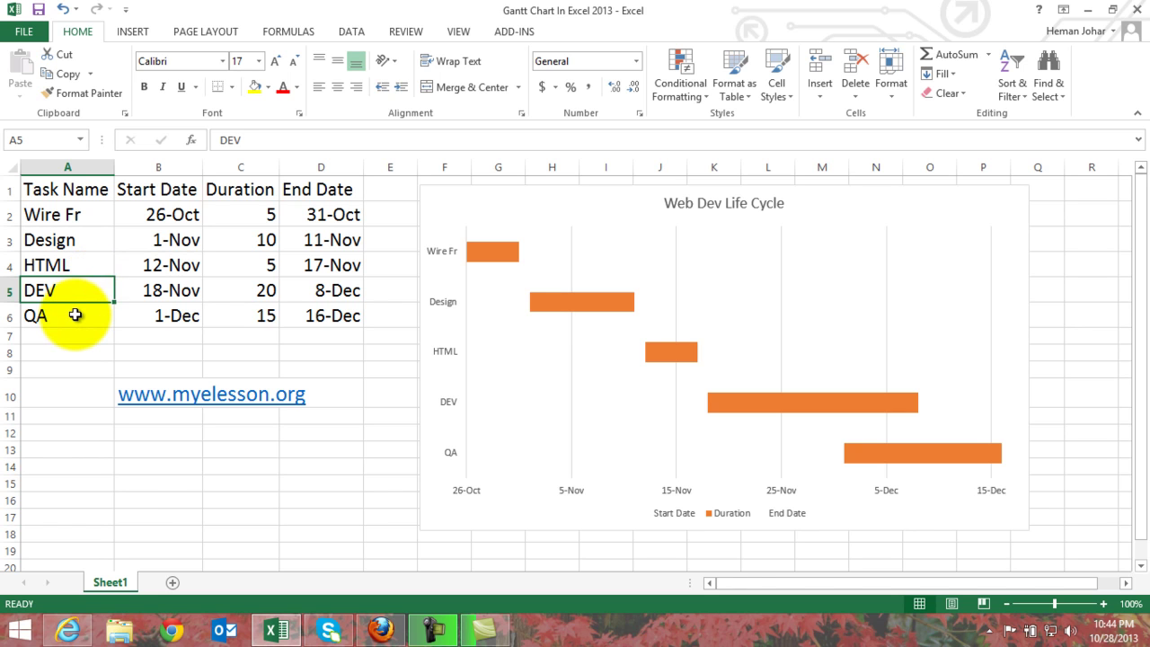
click(76, 314)
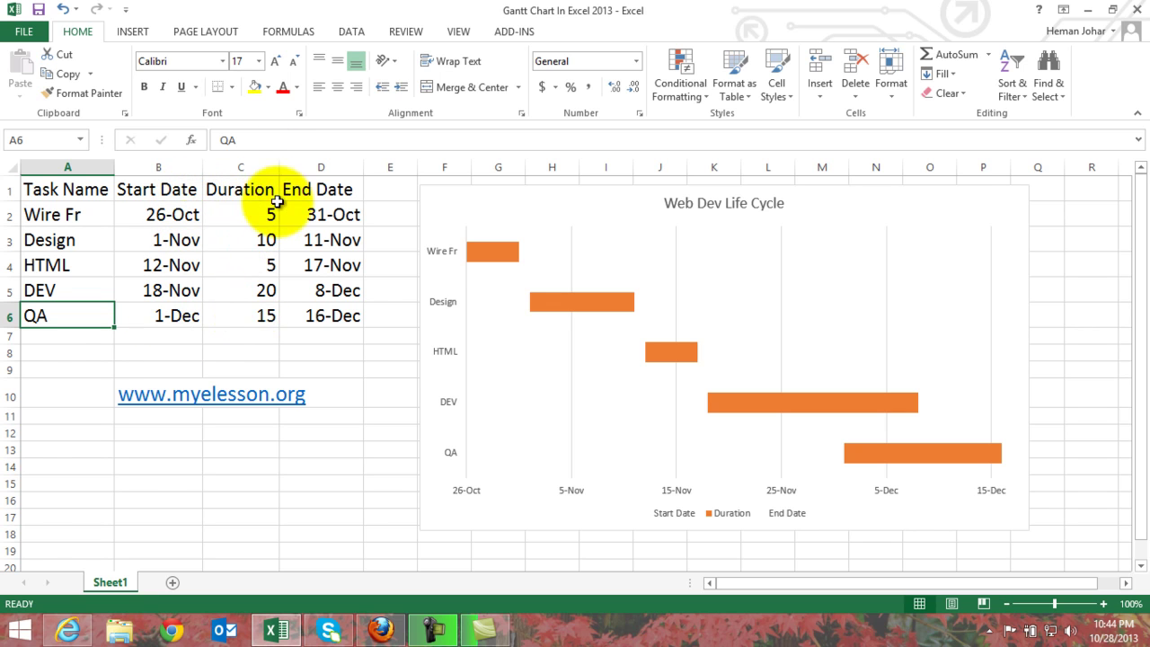
click(339, 214)
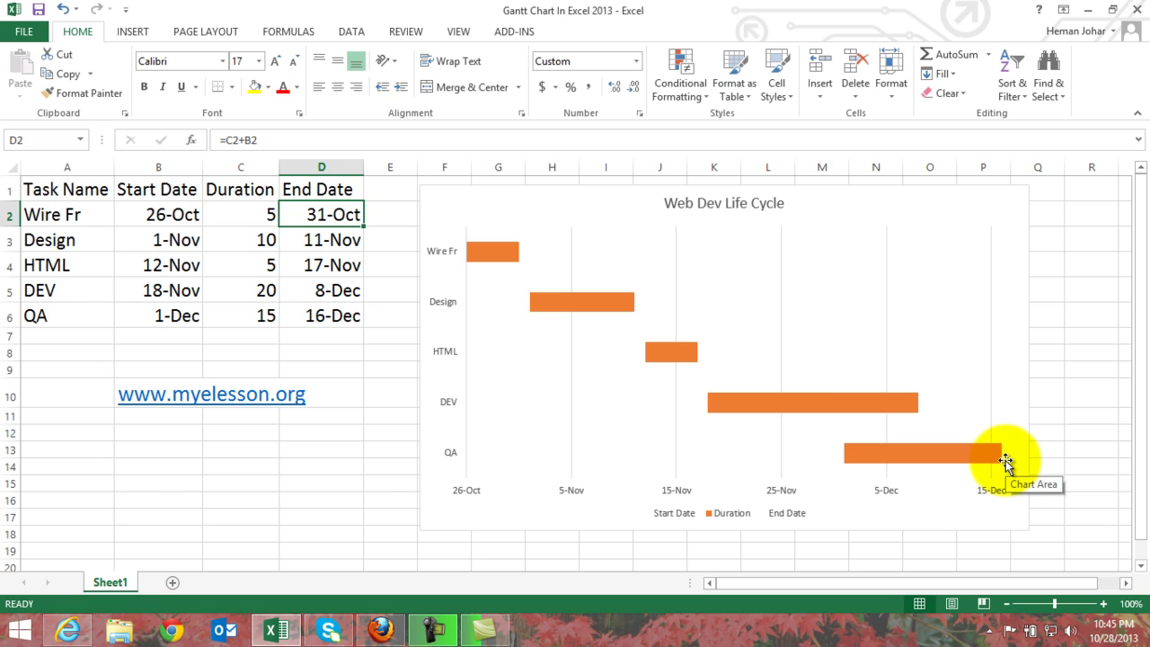
- Delete the existing Gantt chart from the sheet
click(974, 208)
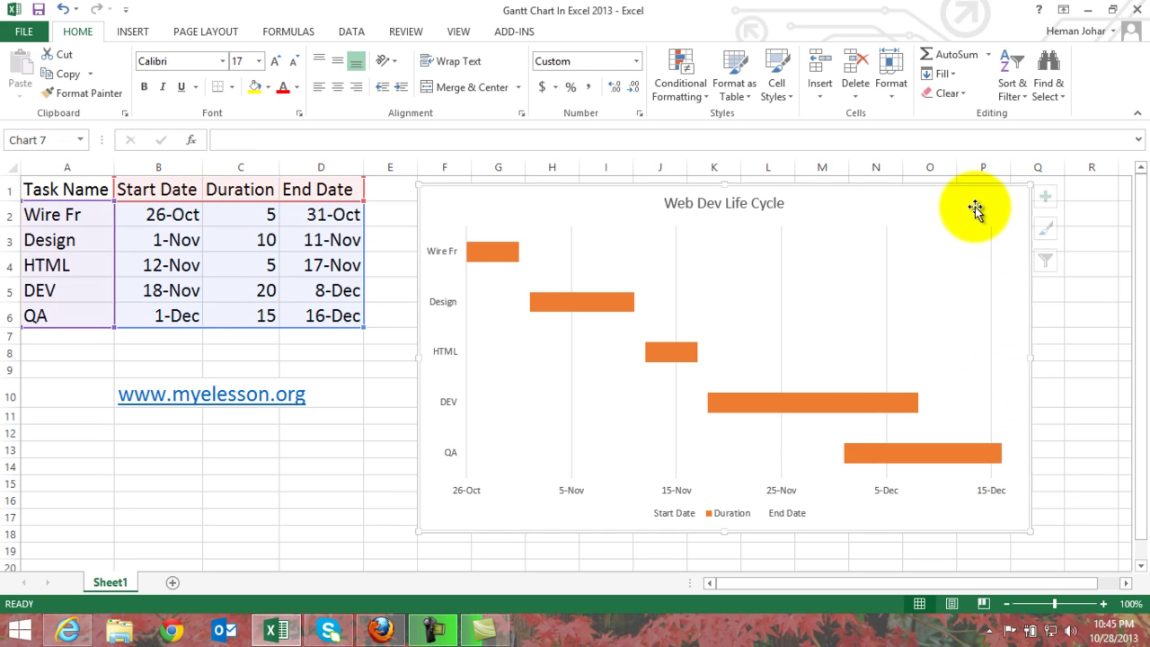
key(Delete)
click(628, 384)
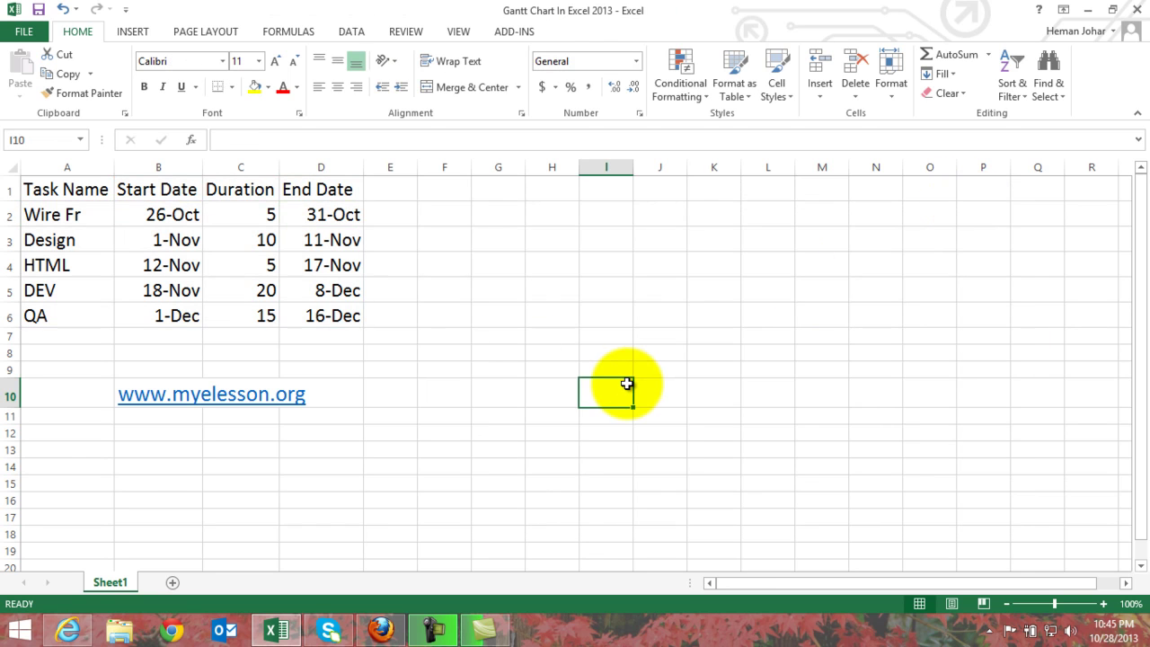
key(Left)
key(Left)
- Insert a Stacked Bar chart of A1:D6, then move it beside the table and enlarge it
click(41, 190)
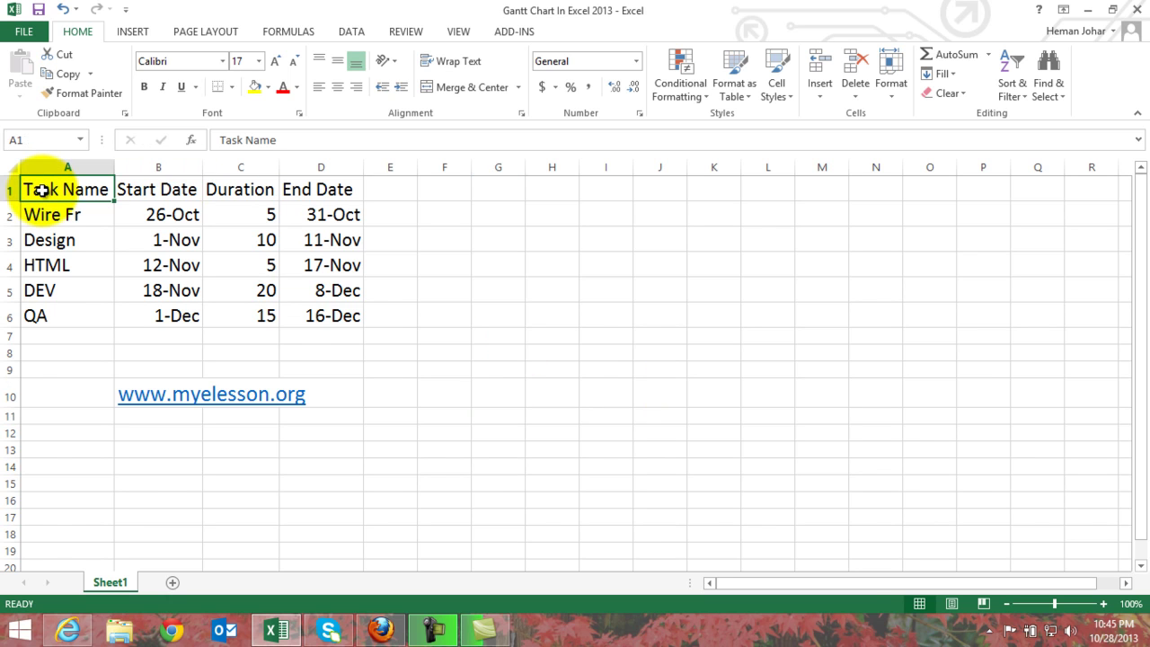
key(shift+Right)
key(shift+Right)
key(shift+Right)
key(shift+Down)
key(shift+Down)
key(shift+Down)
key(shift+Down)
key(shift+Down)
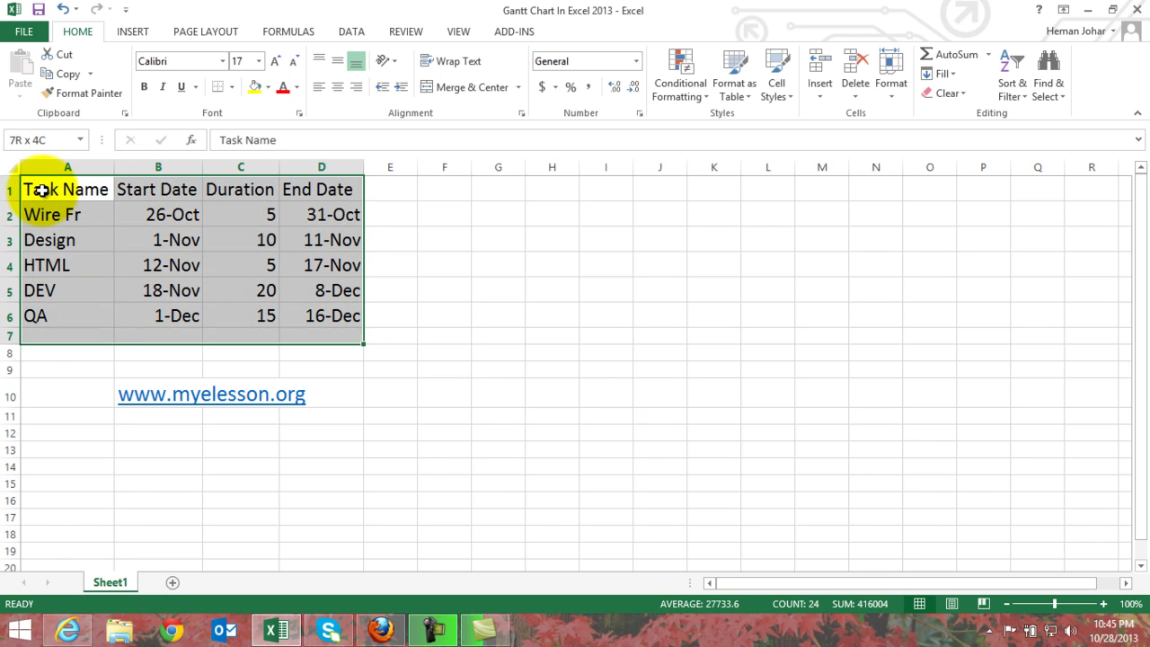
click(144, 34)
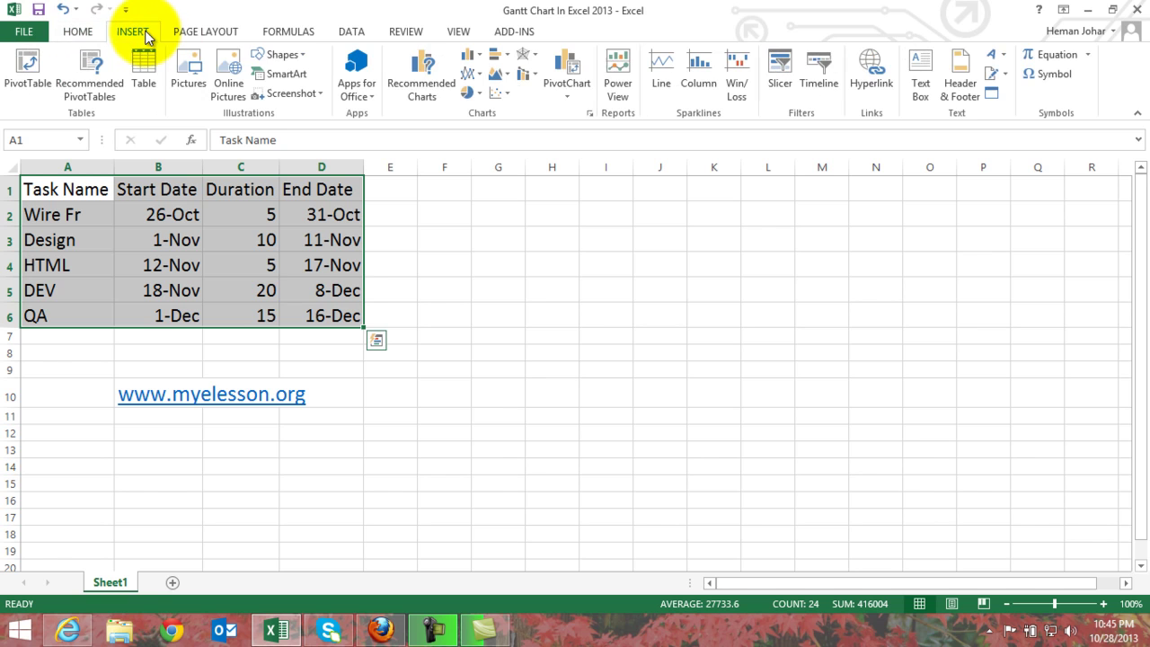
click(506, 56)
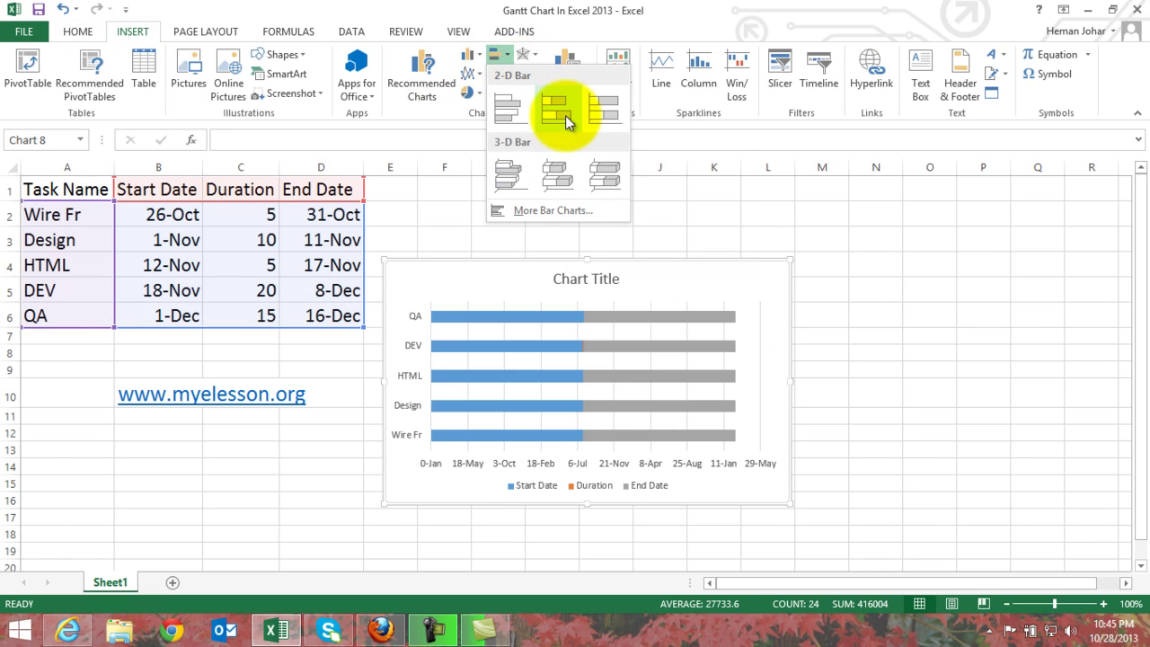
click(565, 117)
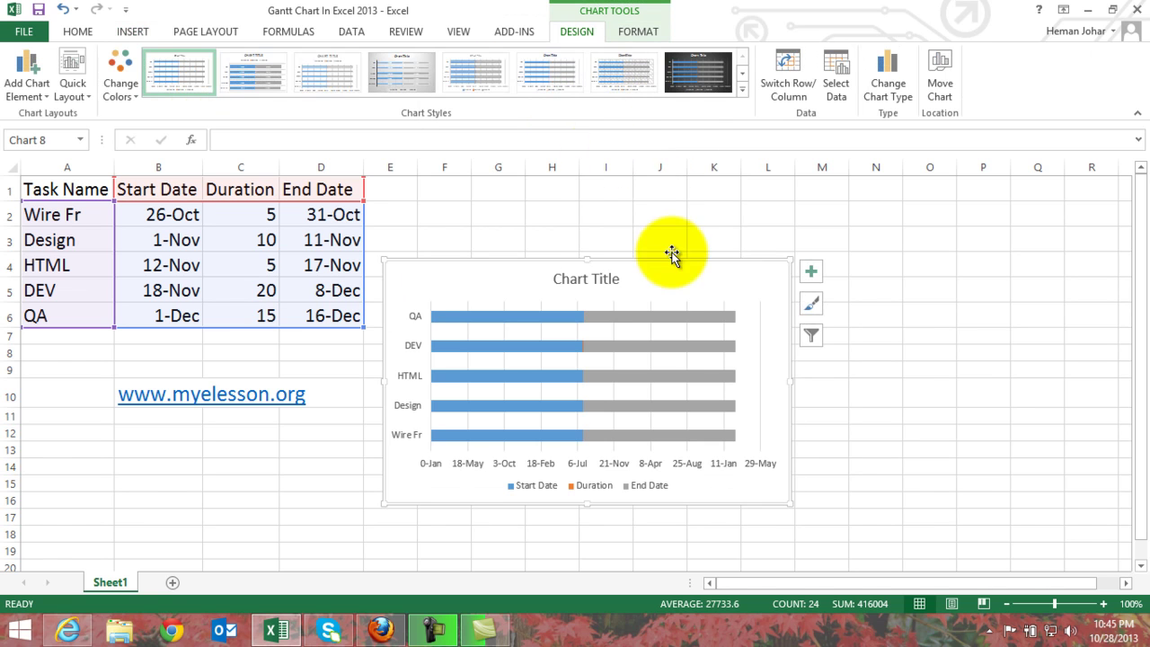
drag(680, 282, 706, 210)
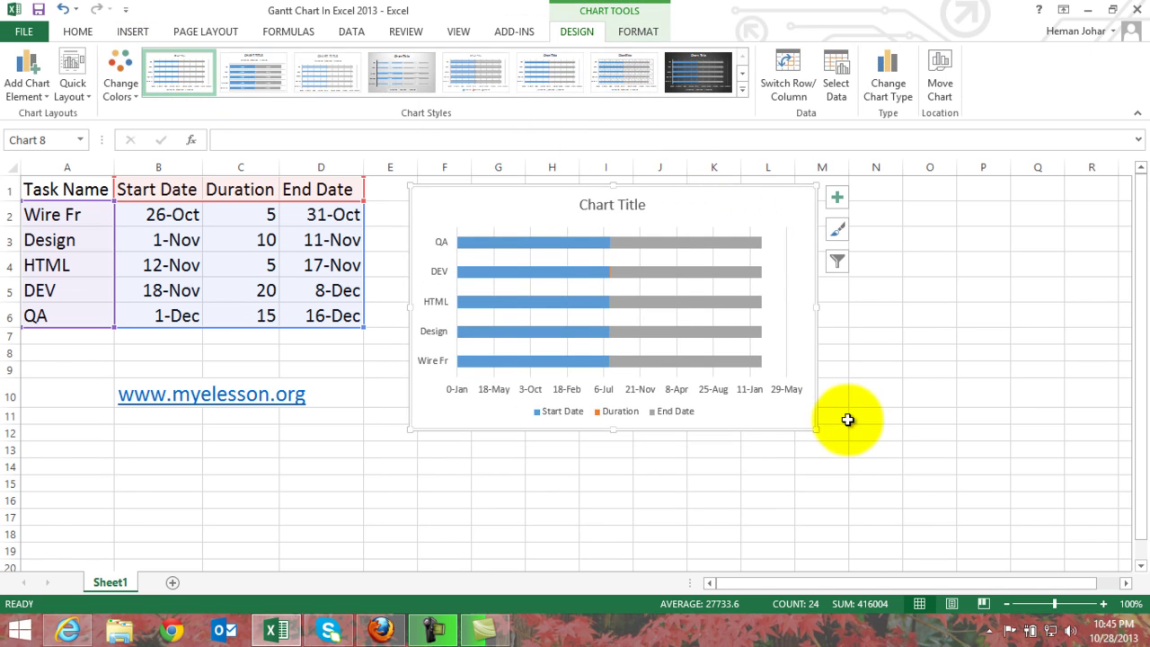
drag(816, 430, 1037, 509)
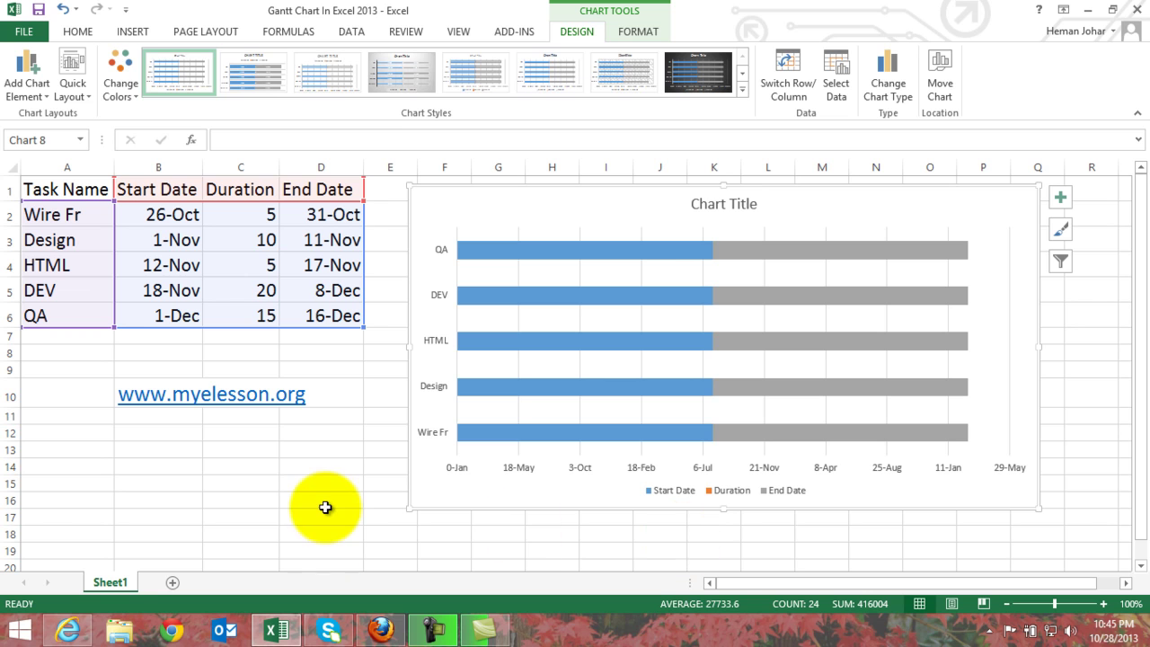
- Format cells B2 and D6 as General, revealing serial numbers 41573 and 41624
click(359, 466)
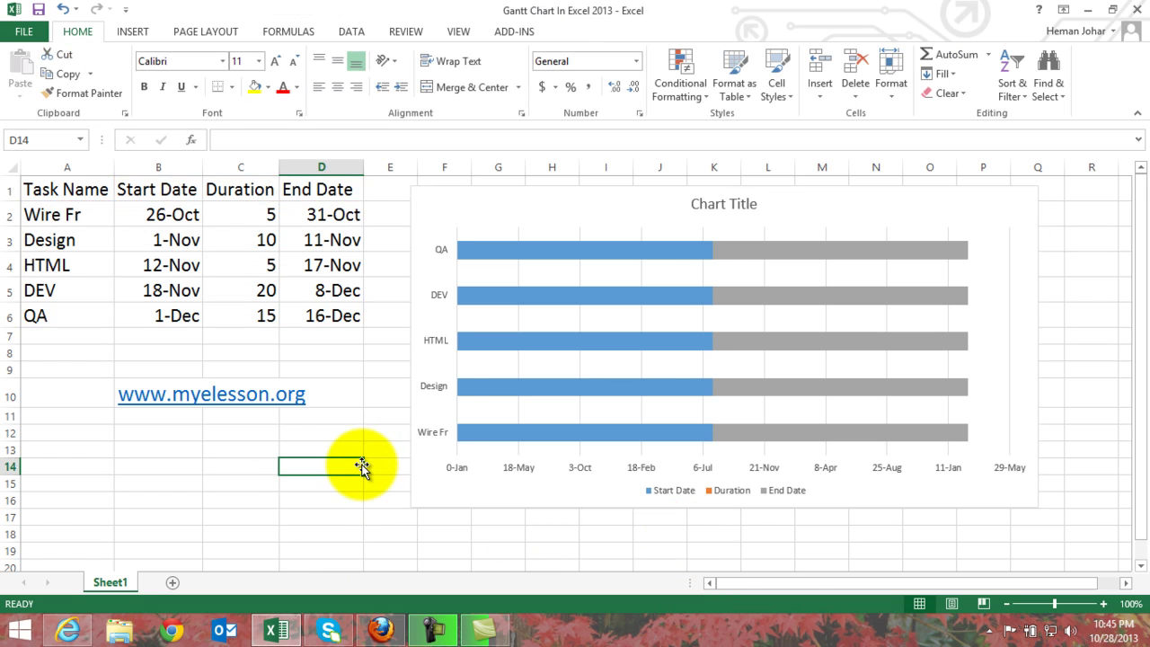
mouse_move(666, 340)
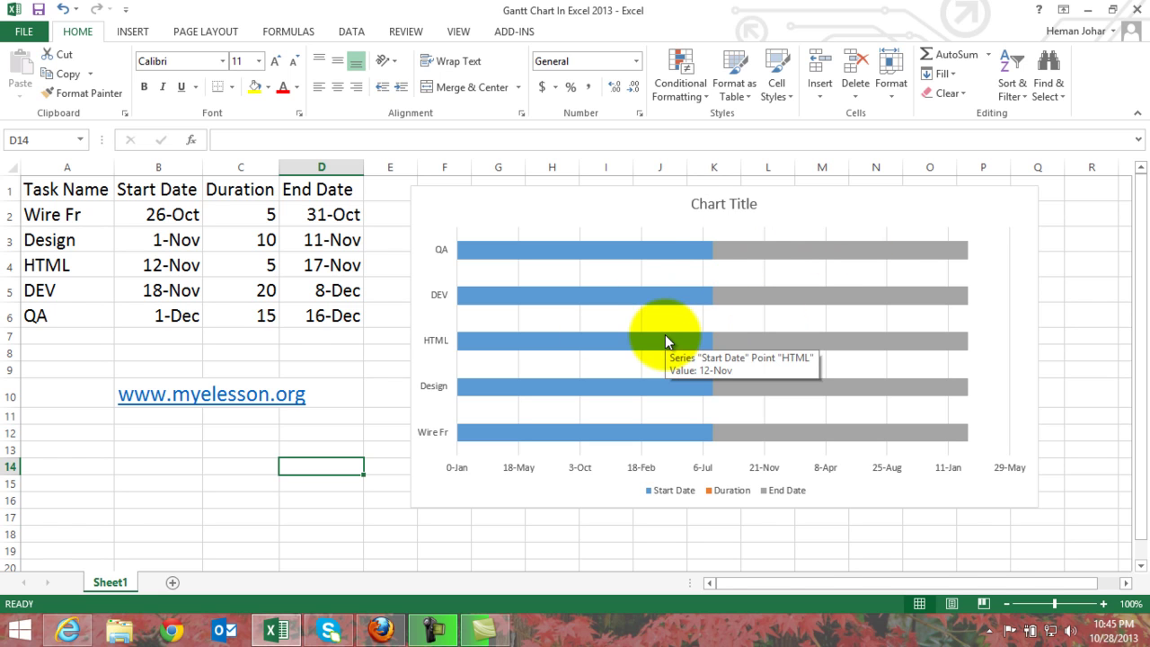
click(166, 214)
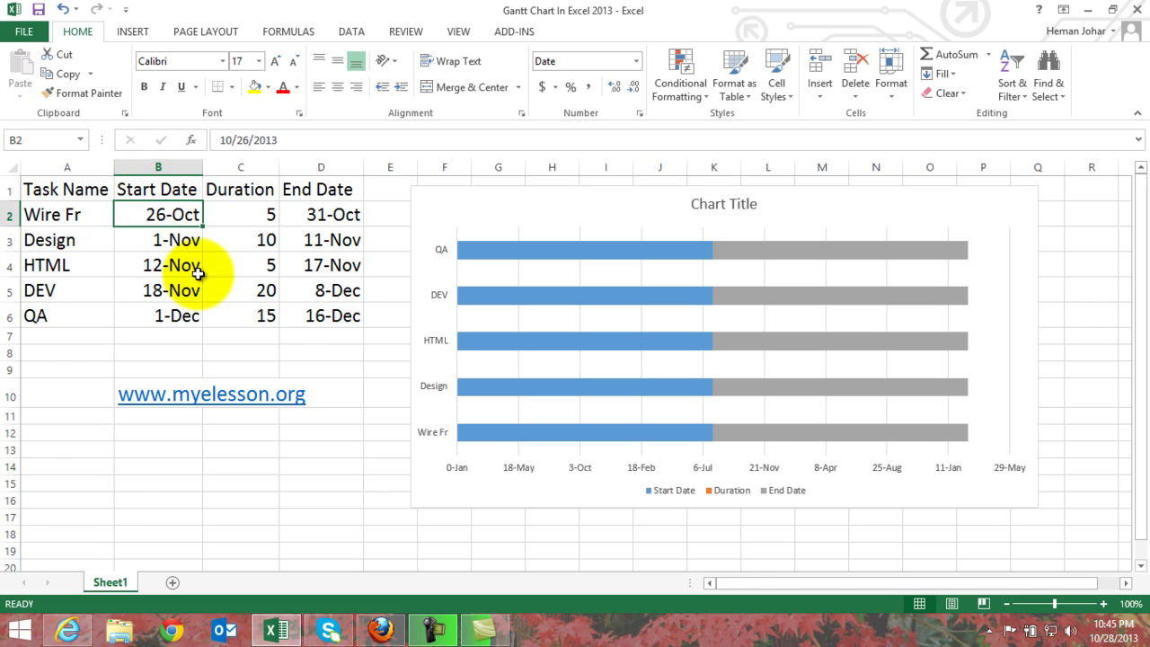
ctrl+click(340, 318)
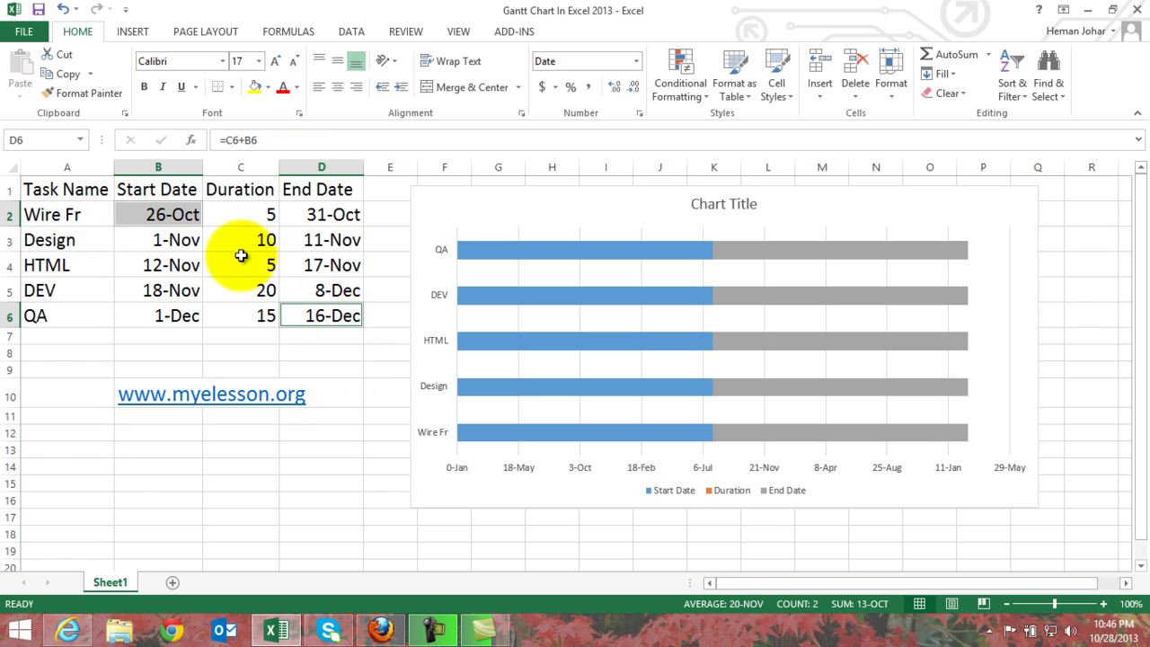
right_click(330, 320)
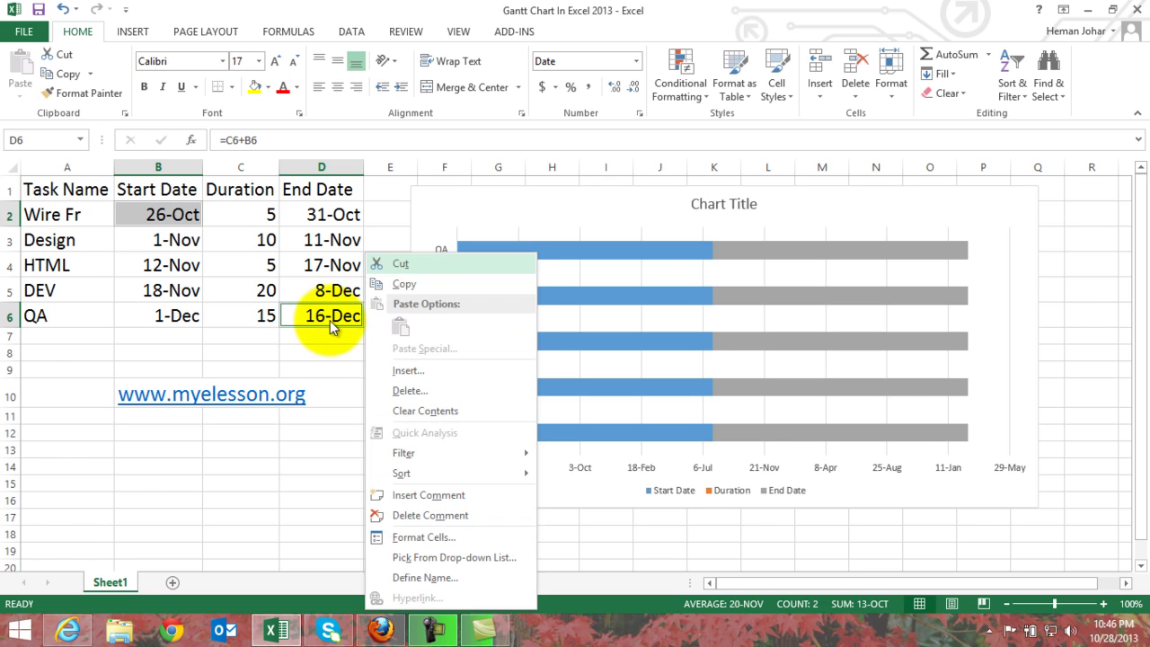
click(414, 537)
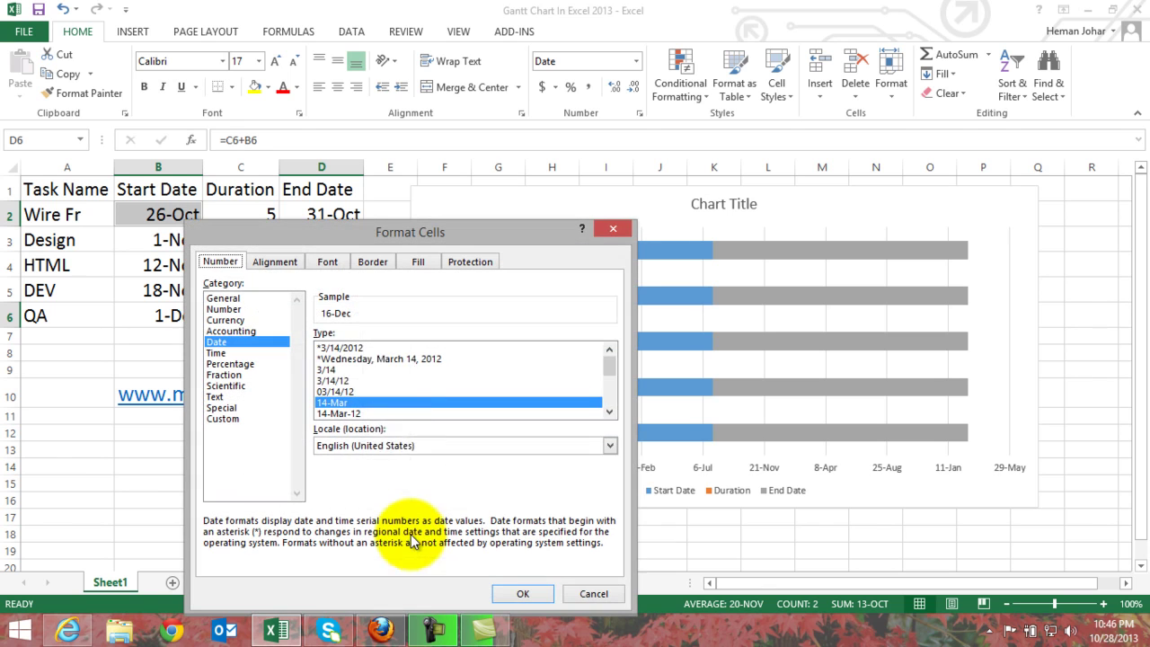
click(231, 298)
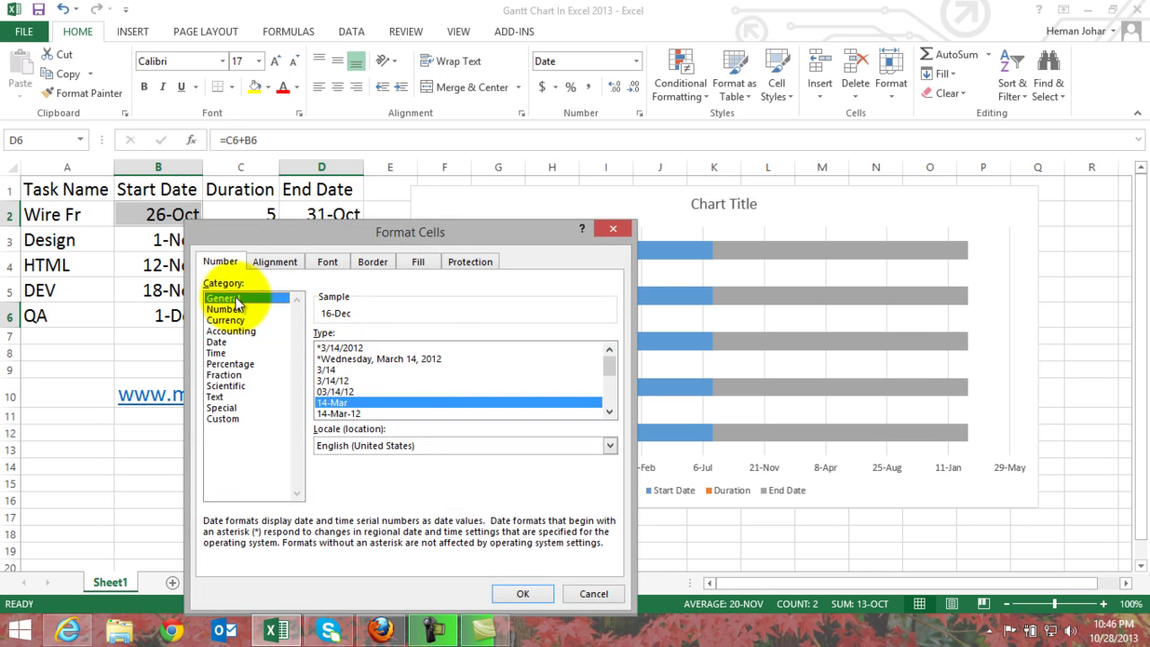
click(521, 593)
click(350, 516)
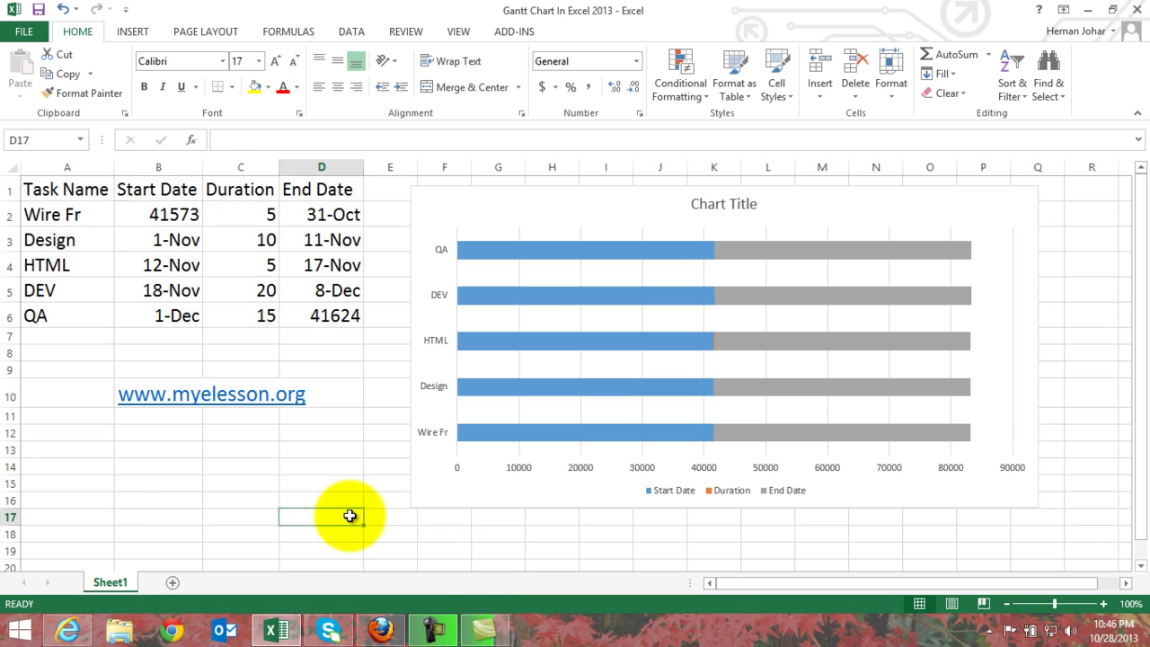
- Set the horizontal axis bounds to minimum 41573 and maximum 41624
click(523, 469)
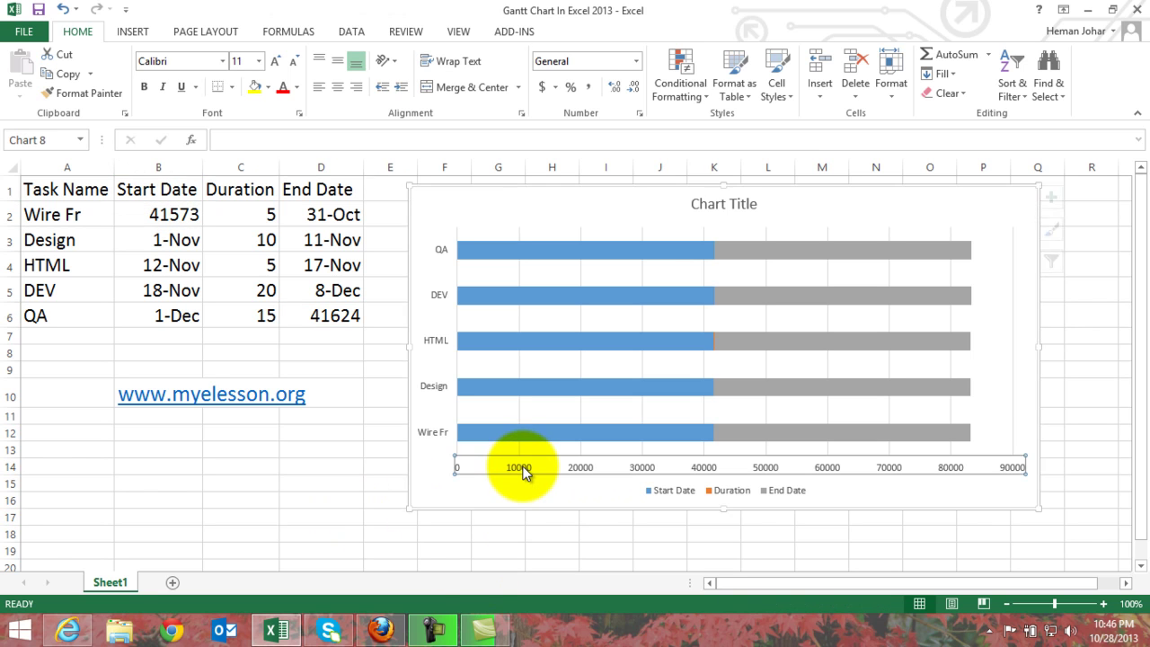
right_click(583, 466)
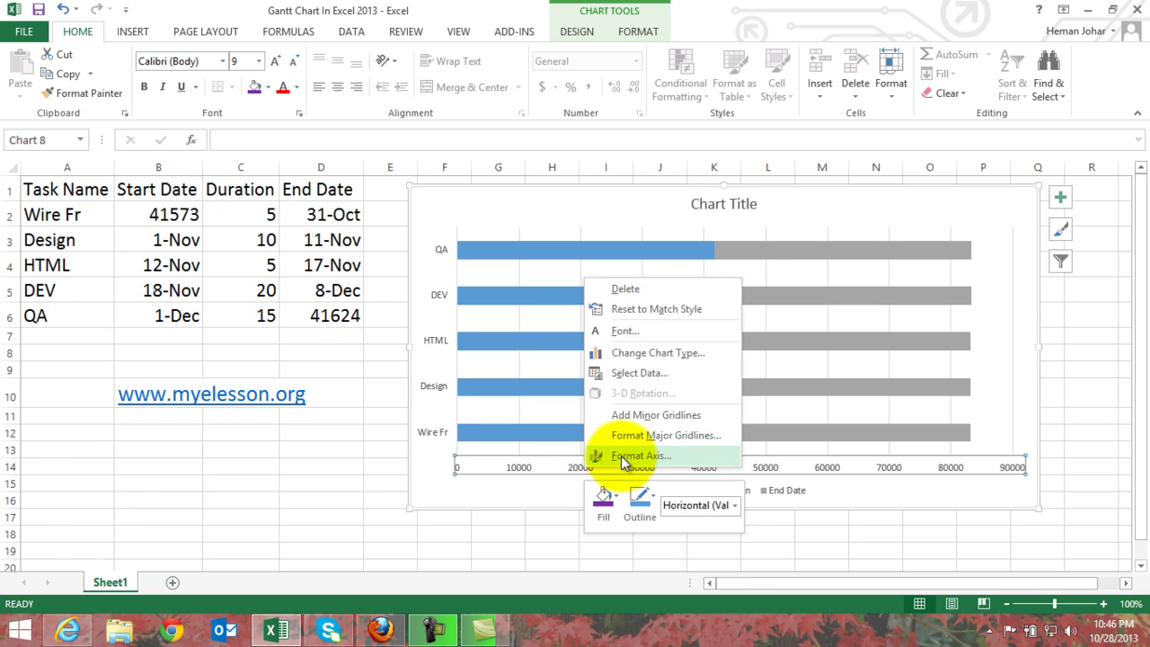
click(621, 456)
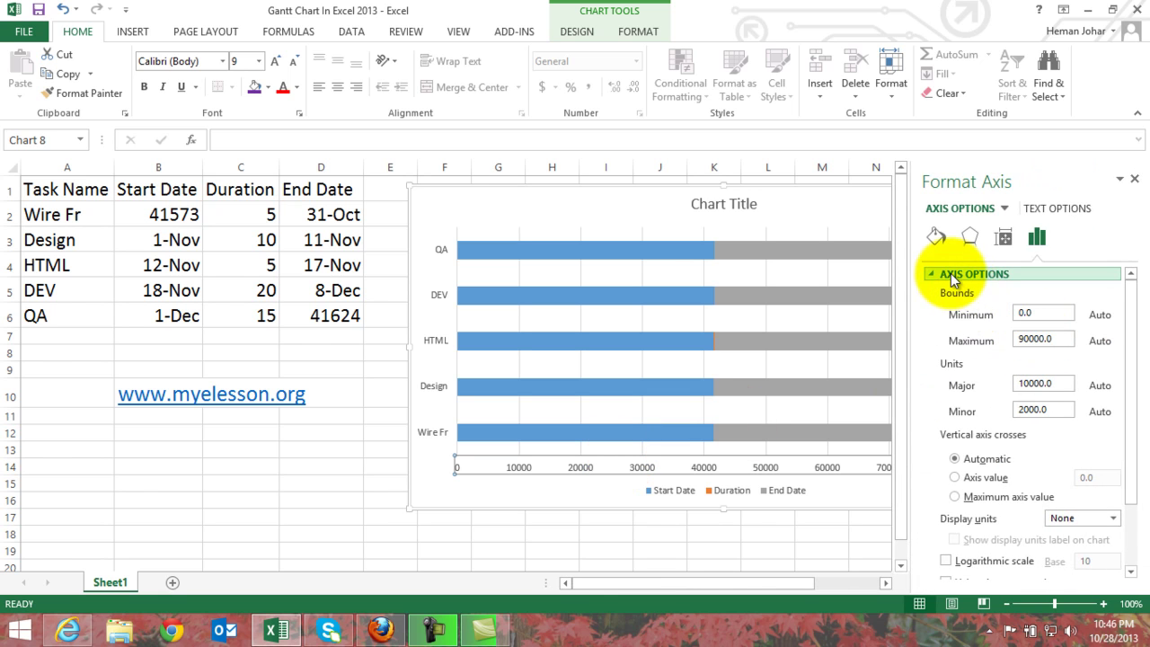
click(1046, 313)
key(BackSpace)
key(BackSpace)
key(BackSpace)
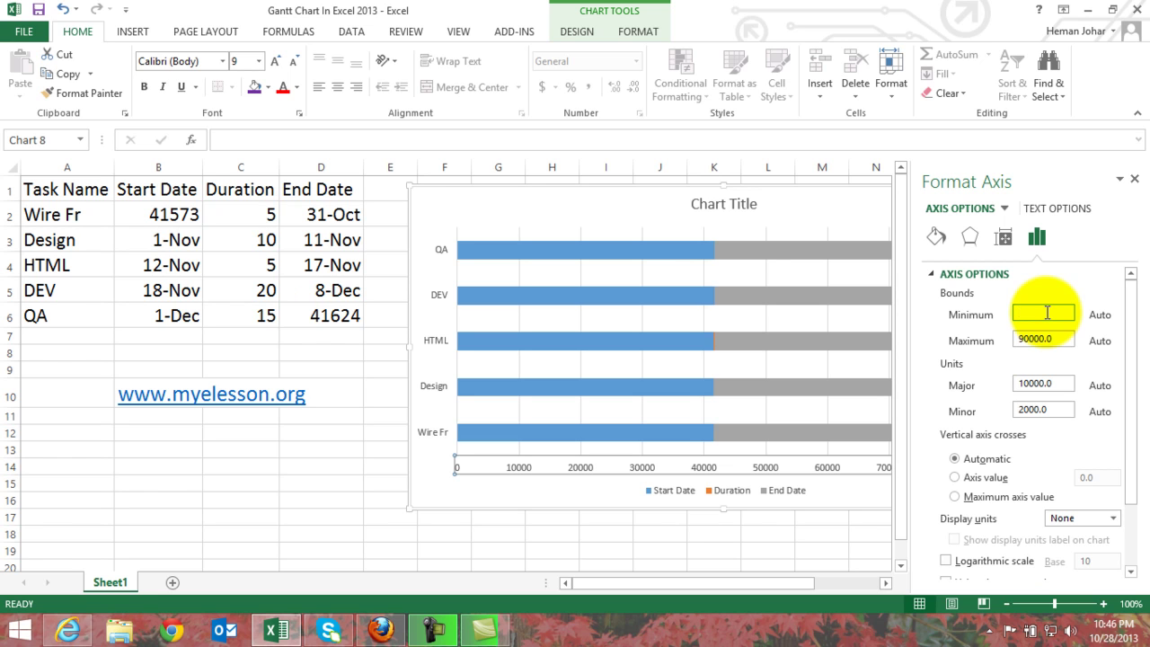
text(41573)
key(Return)
click(1056, 340)
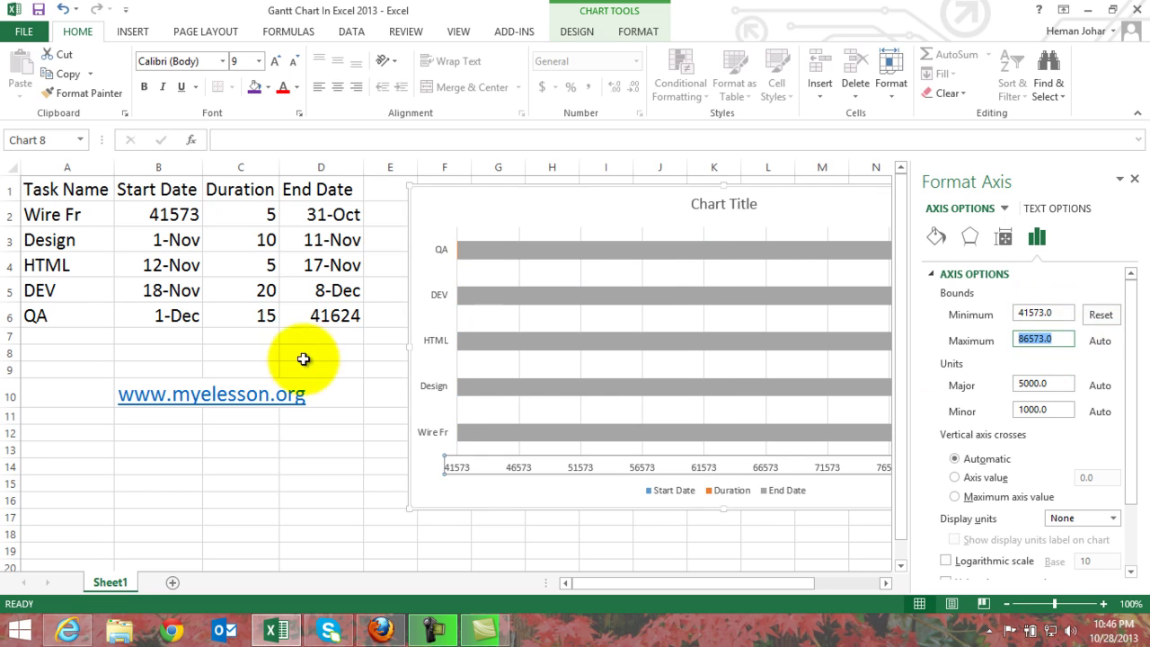
text(41624)
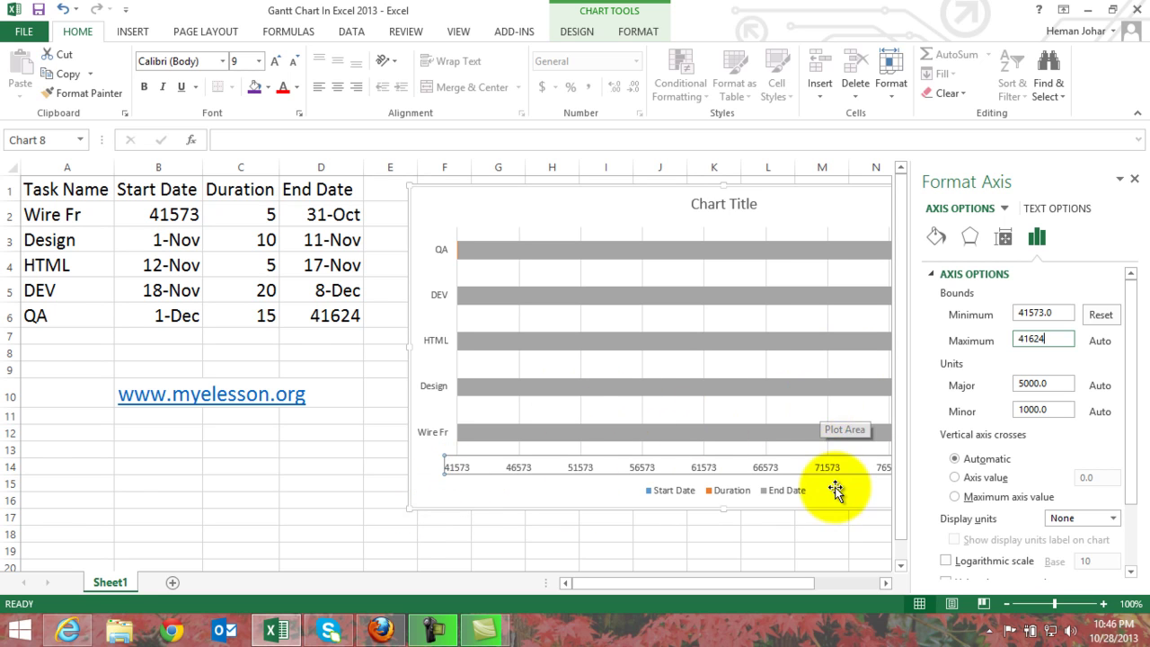
click(779, 534)
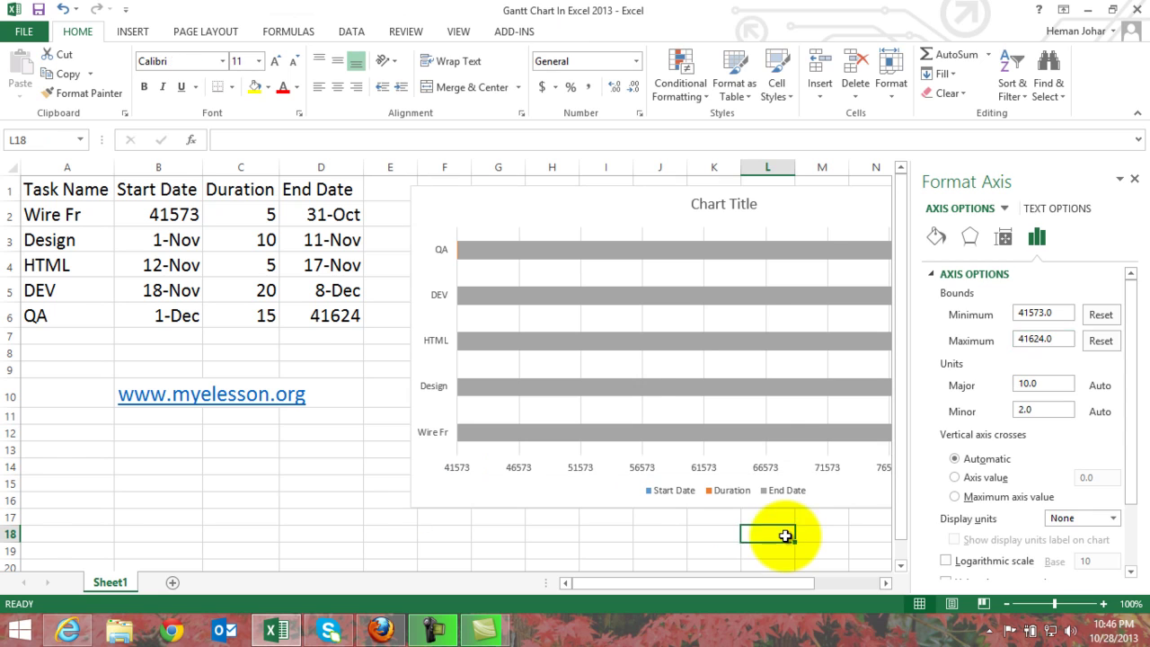
click(1135, 179)
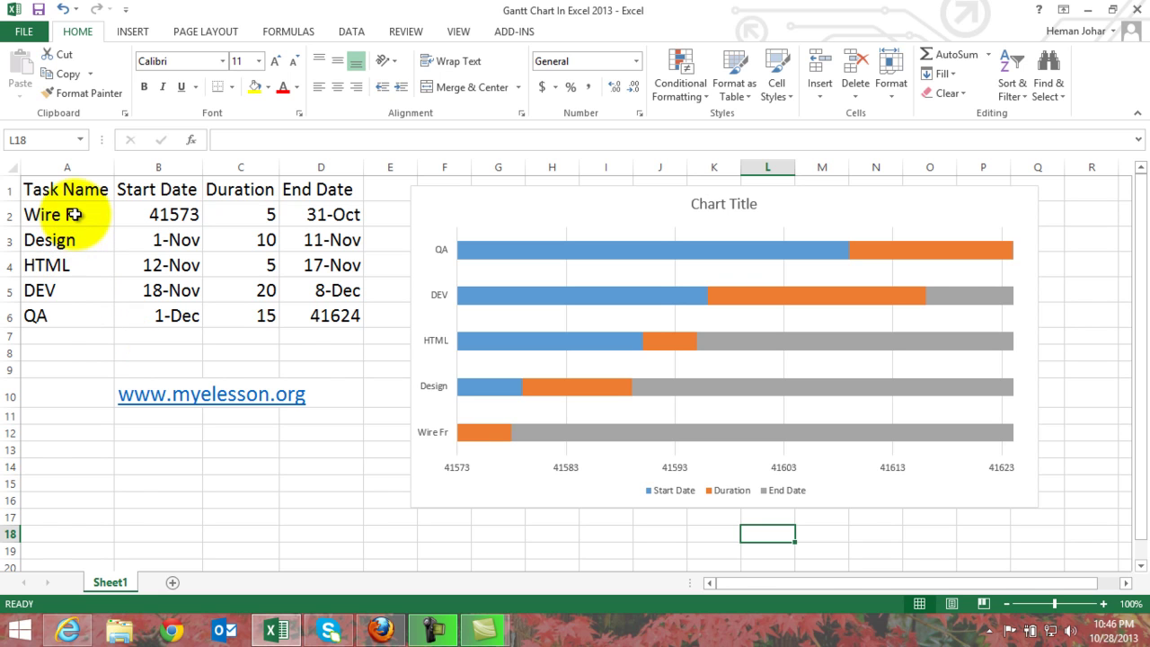
- Set the task axis to cross at maximum category with categories in reverse order
click(440, 299)
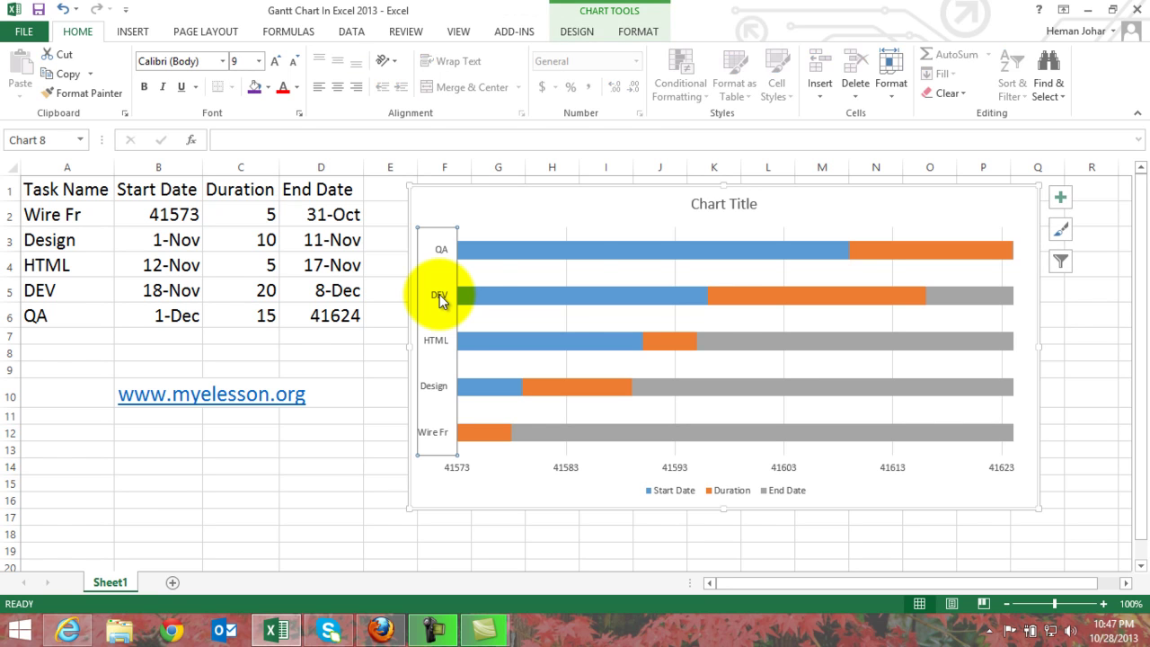
right_click(440, 299)
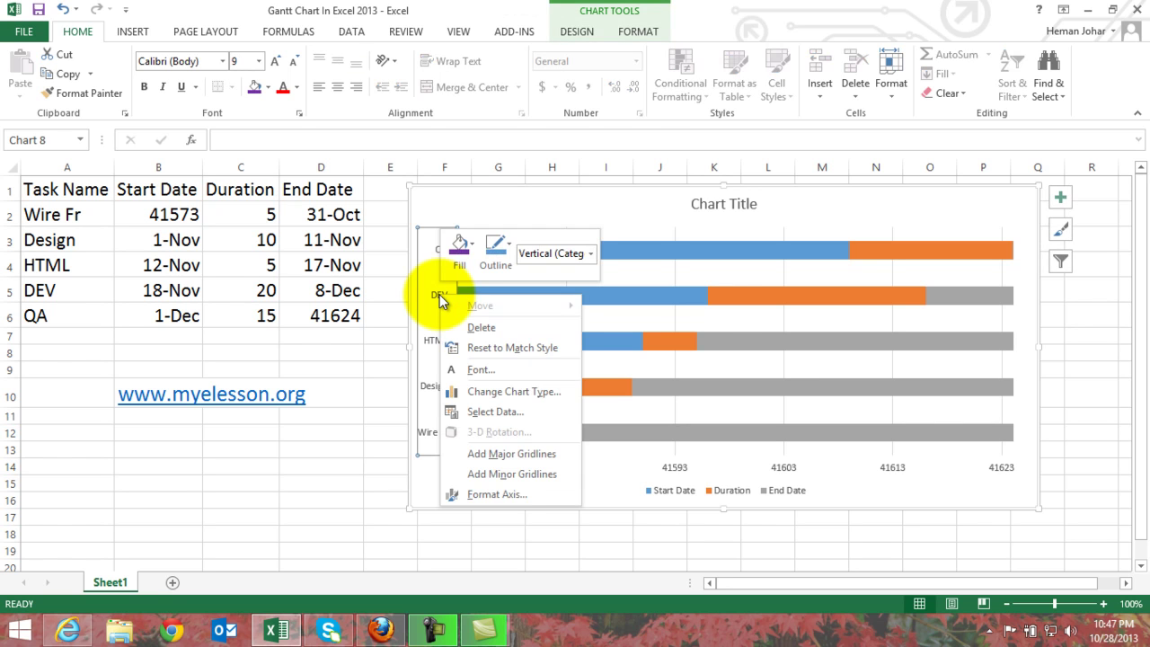
click(495, 497)
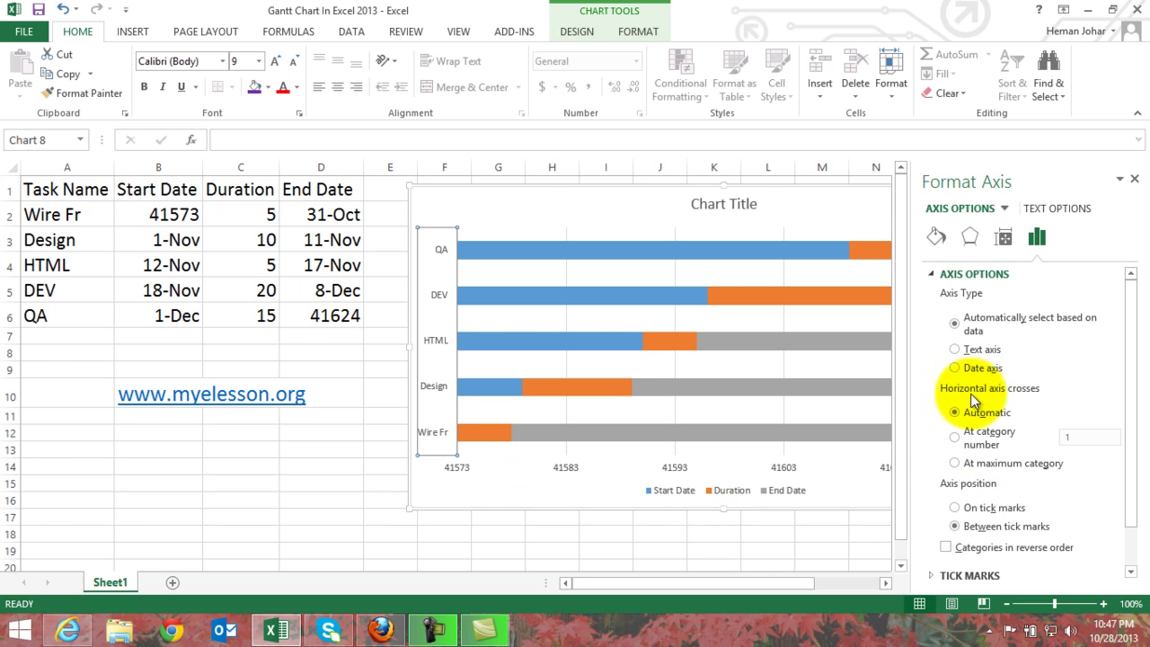
click(954, 464)
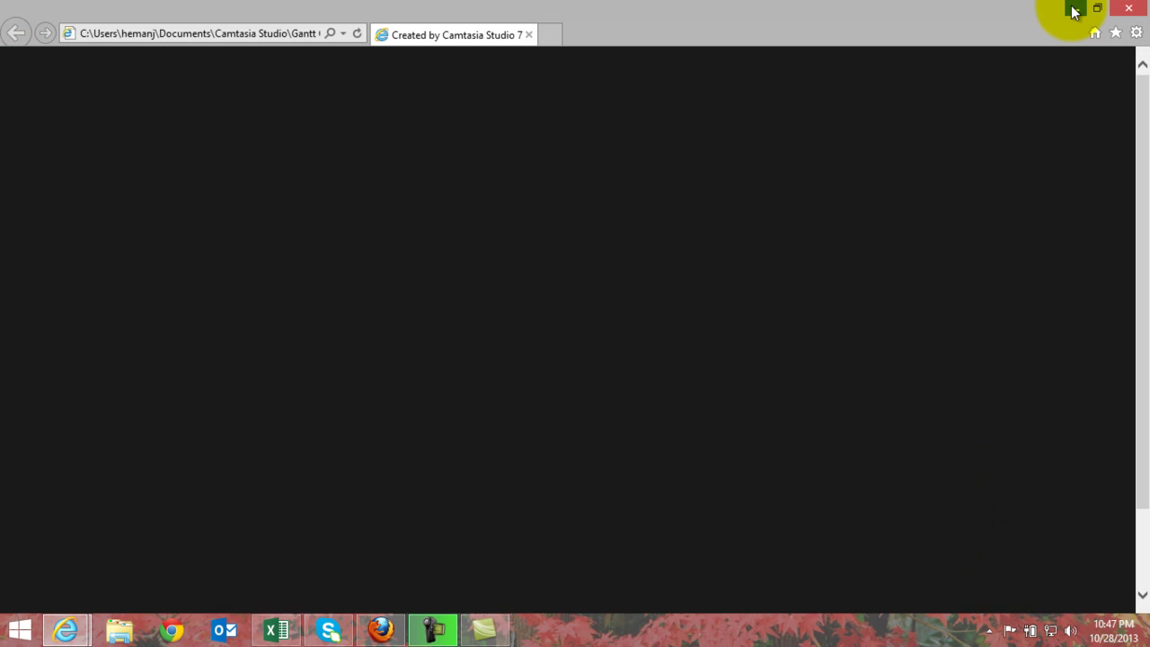
click(1076, 11)
click(947, 548)
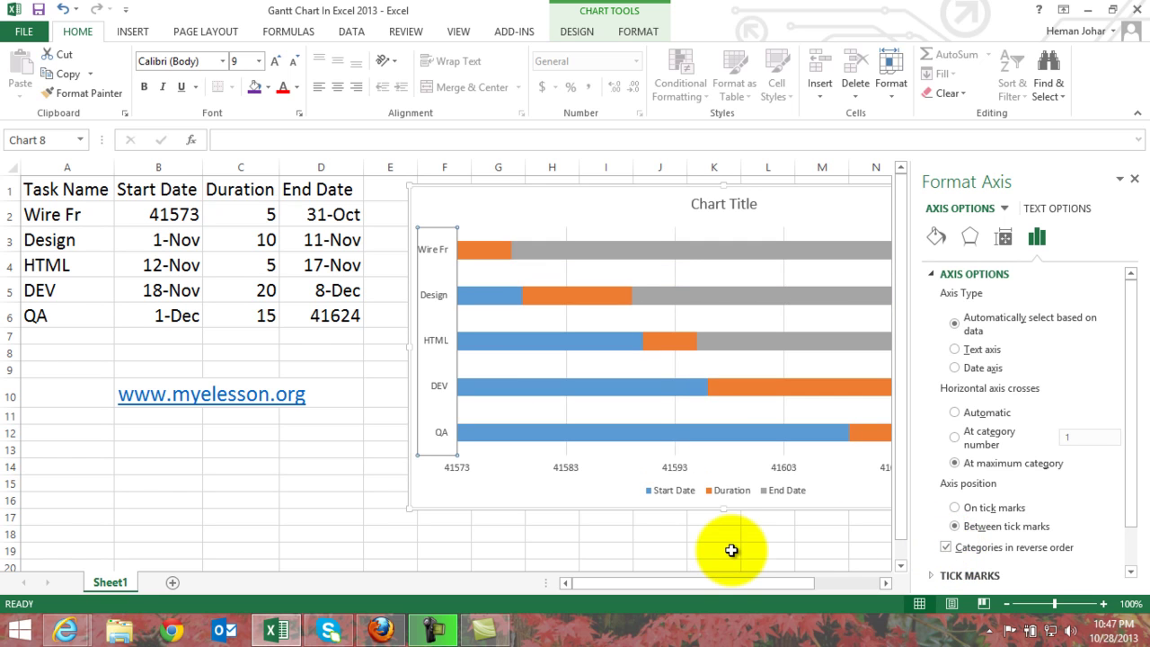
click(610, 549)
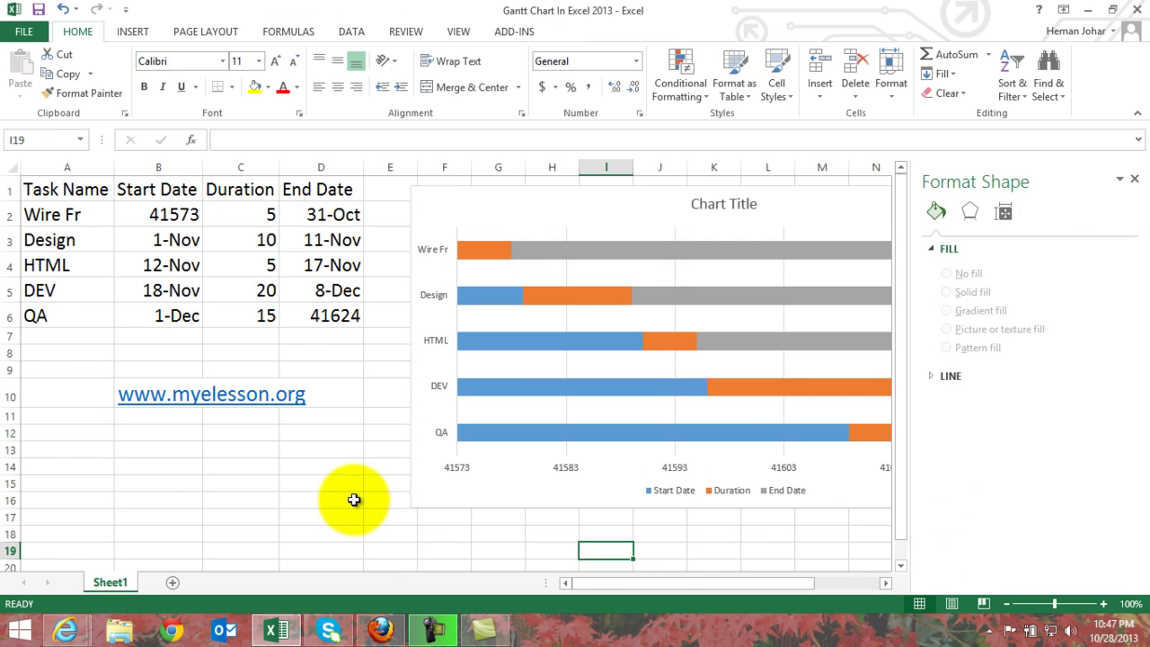
- Format B2 and D6 with the 14-Mar date type, showing 26-Oct and 16-Dec
click(1134, 178)
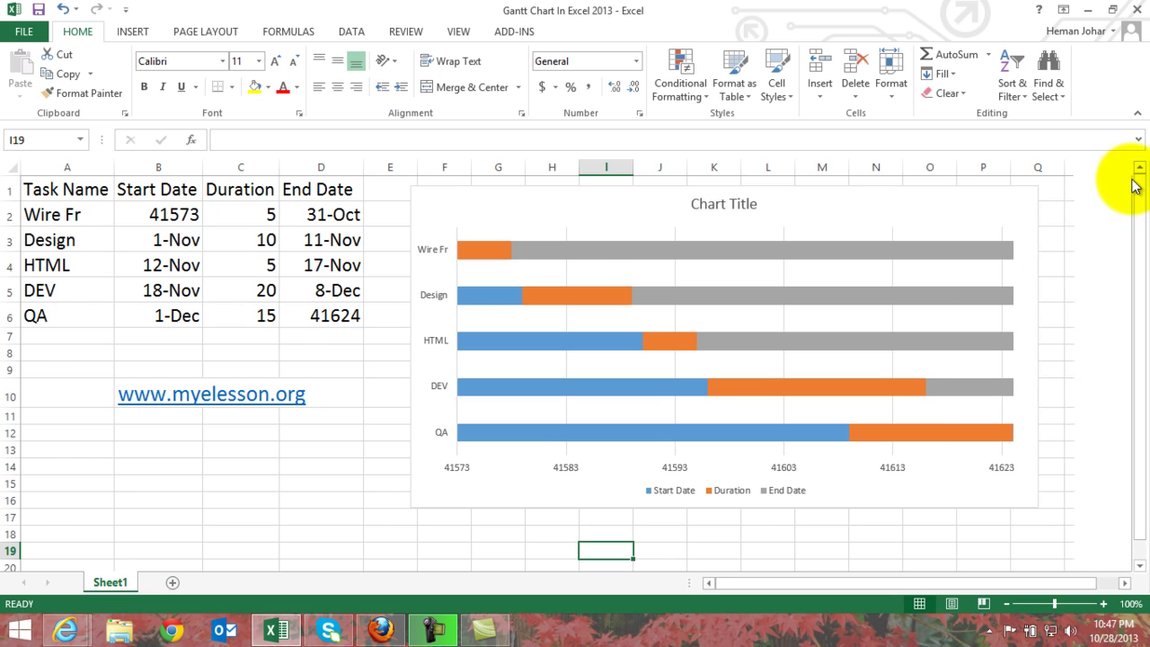
click(166, 211)
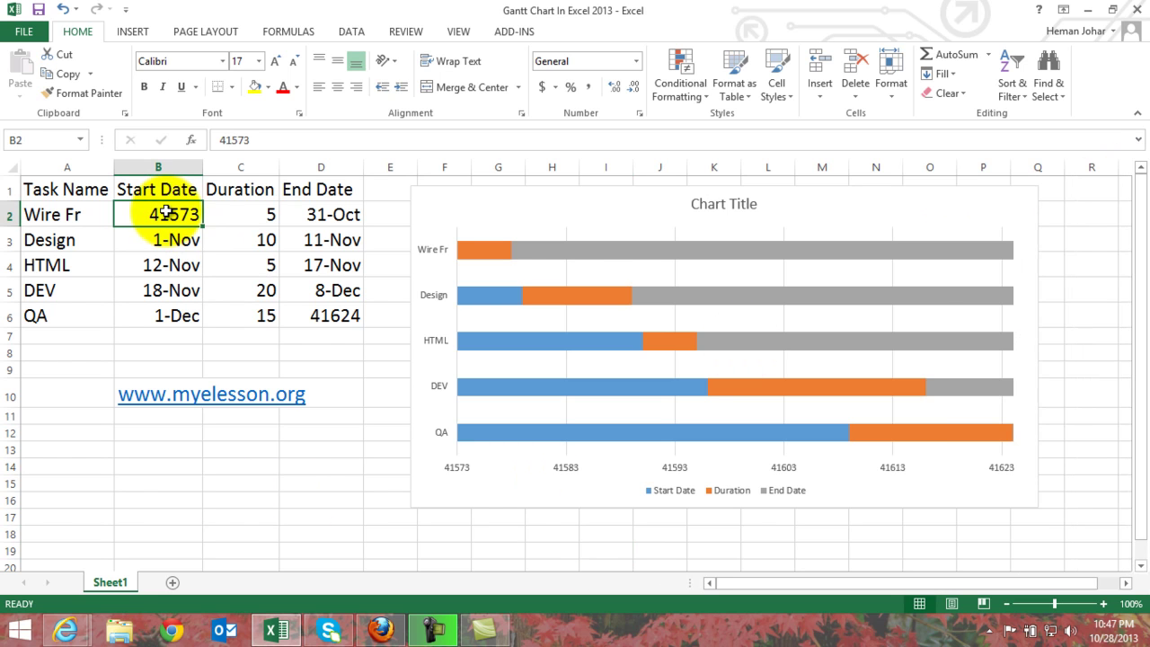
ctrl+click(336, 318)
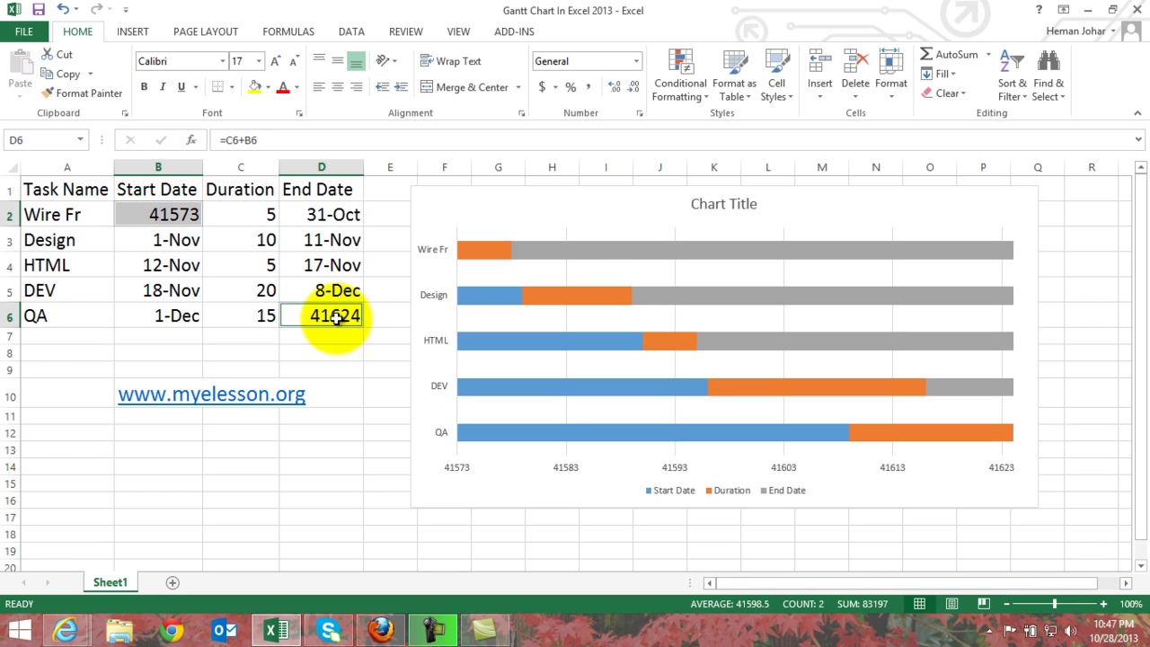
right_click(338, 322)
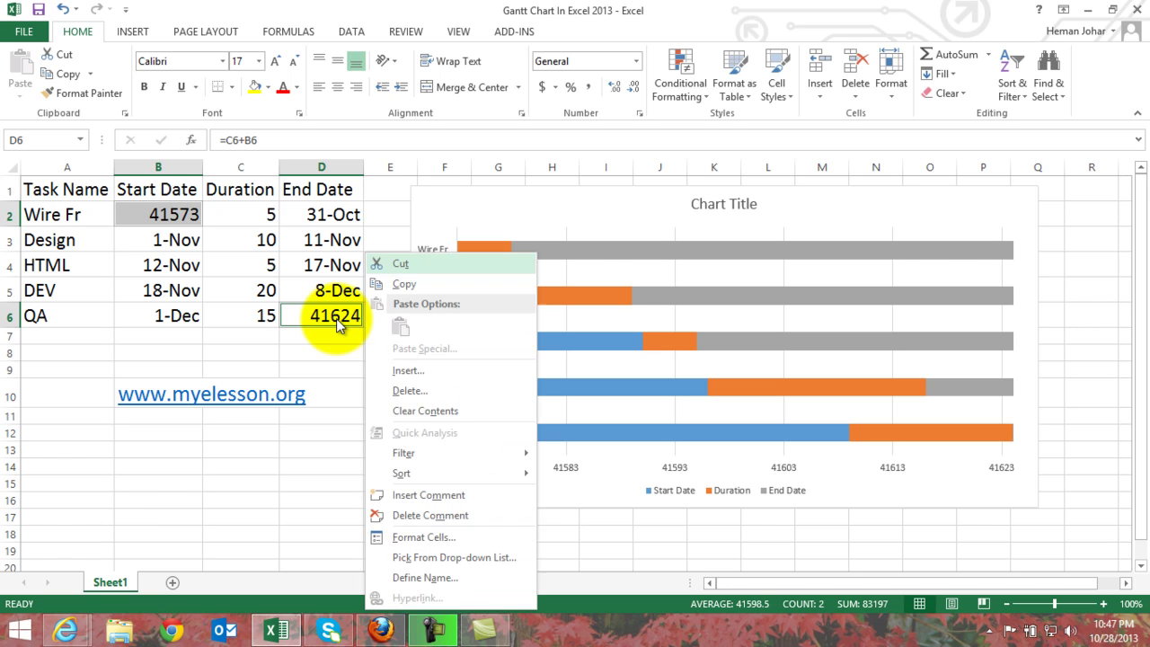
click(413, 539)
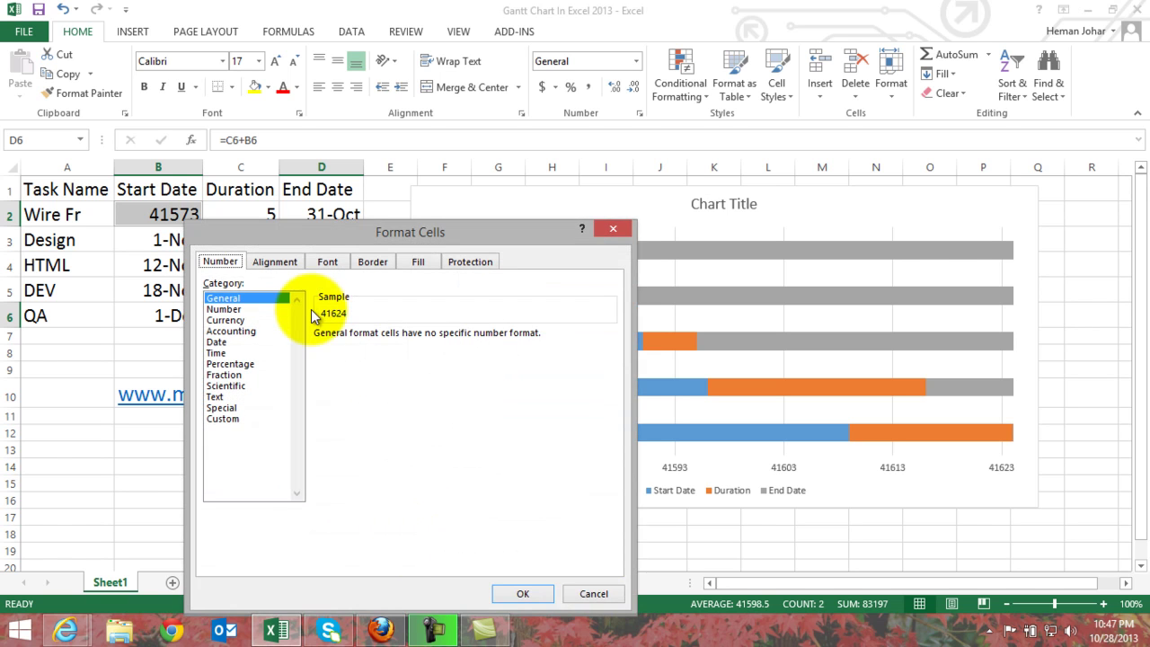
click(218, 344)
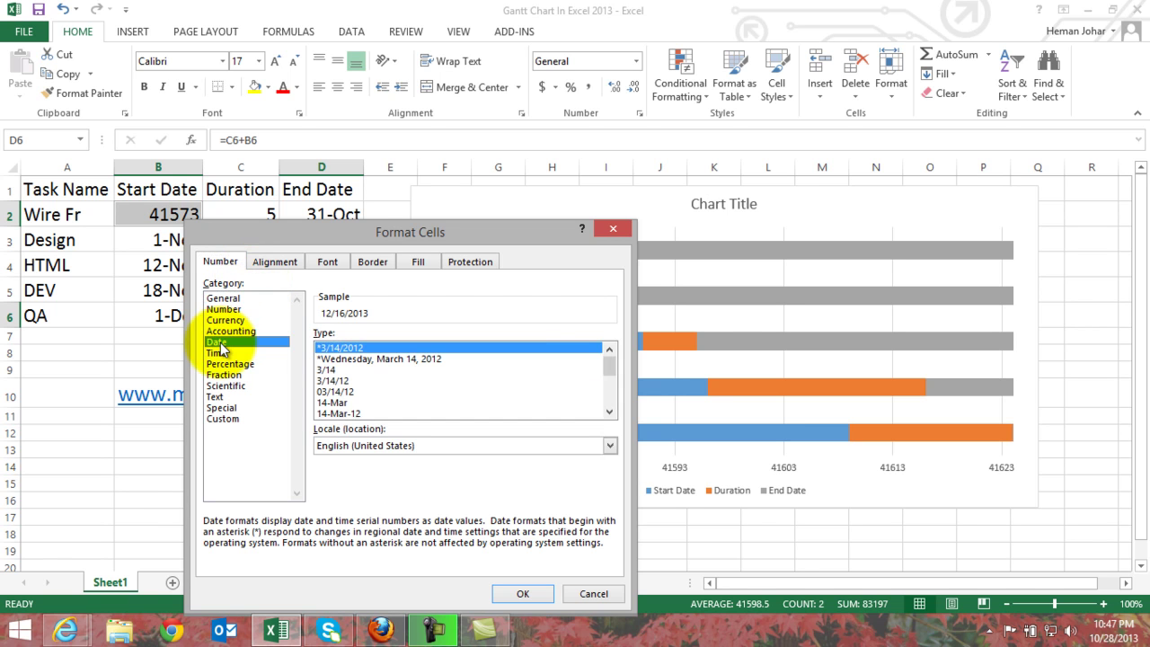
click(334, 402)
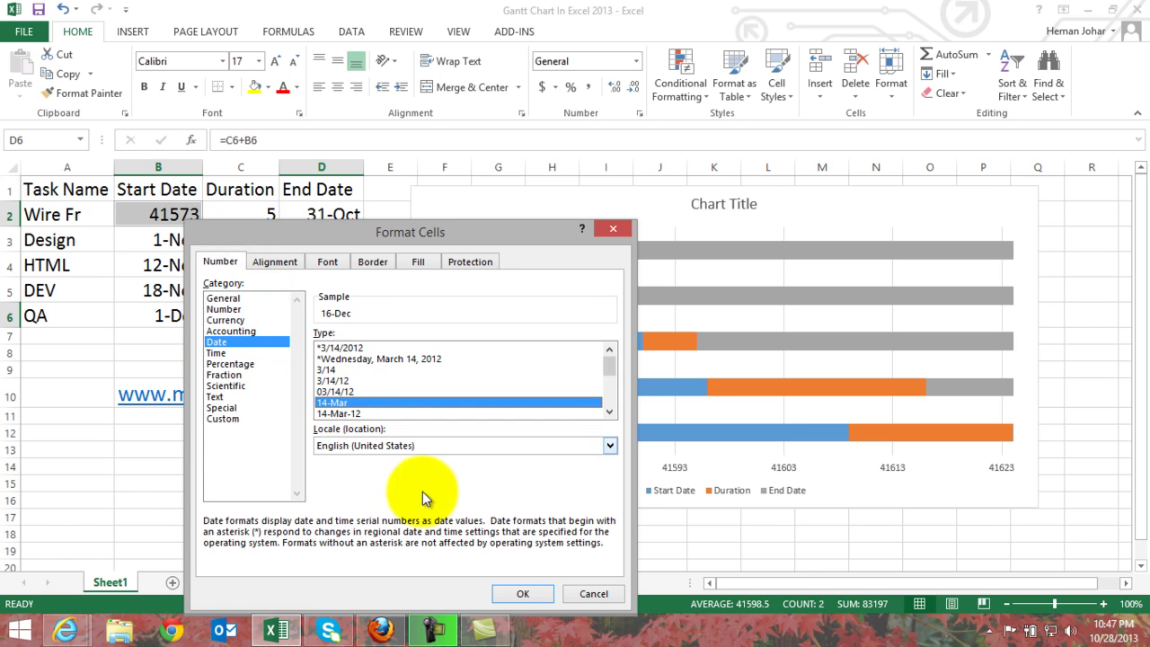
click(505, 589)
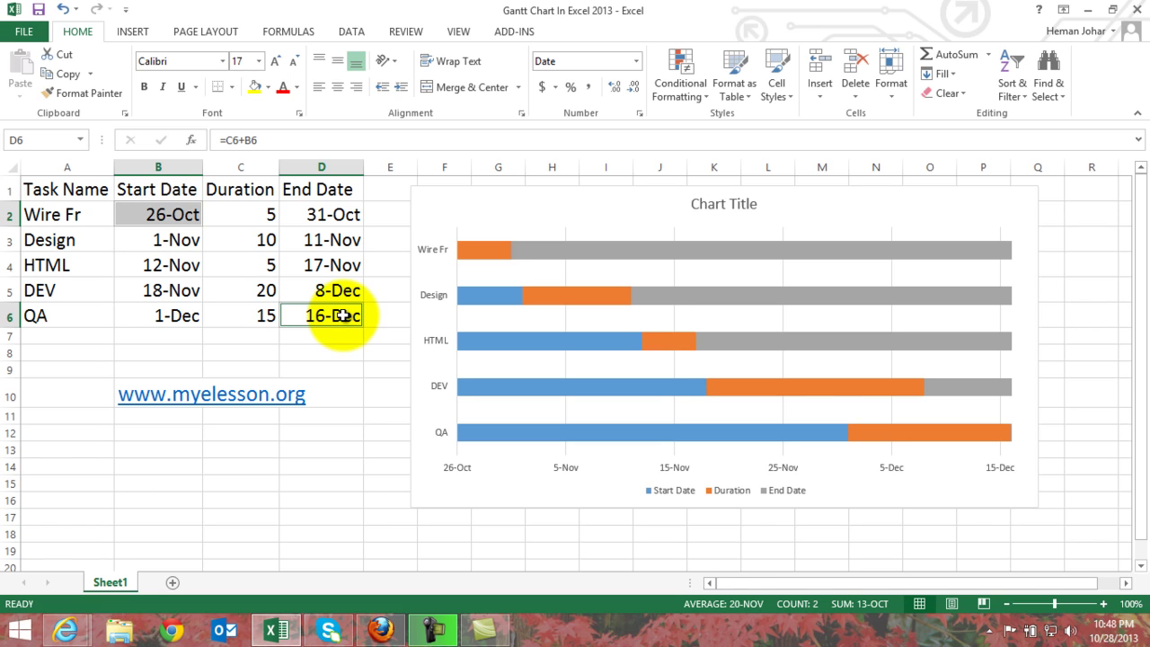
- Open the Format Data Series pane from the chart's Start Date bars
click(337, 472)
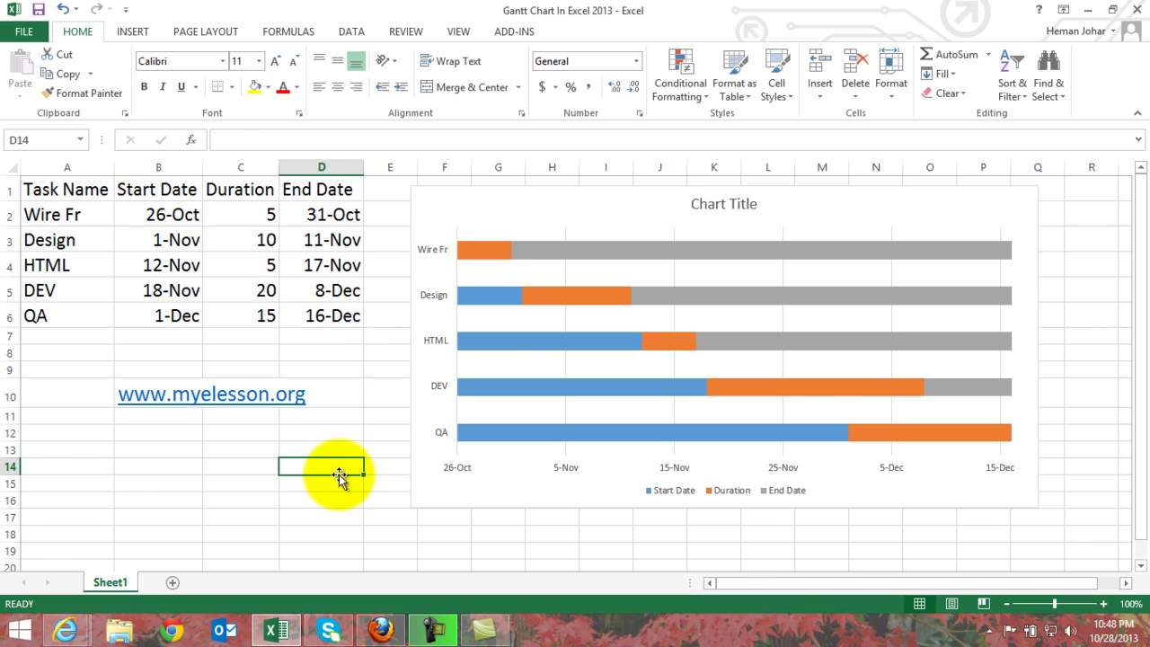
click(479, 297)
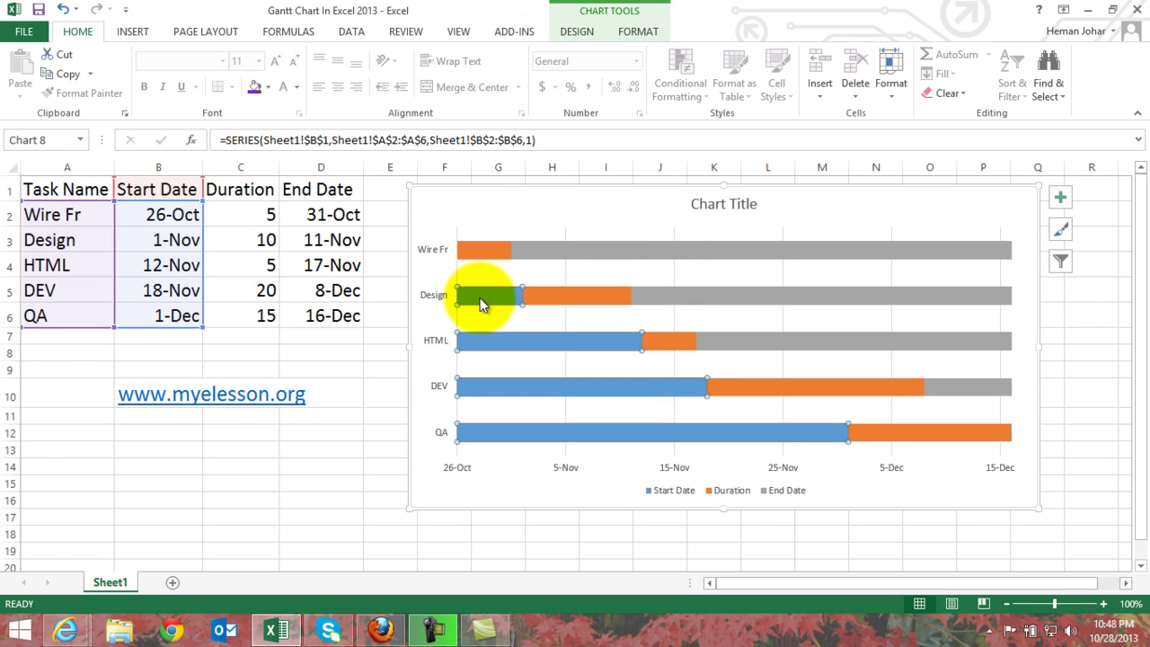
click(727, 246)
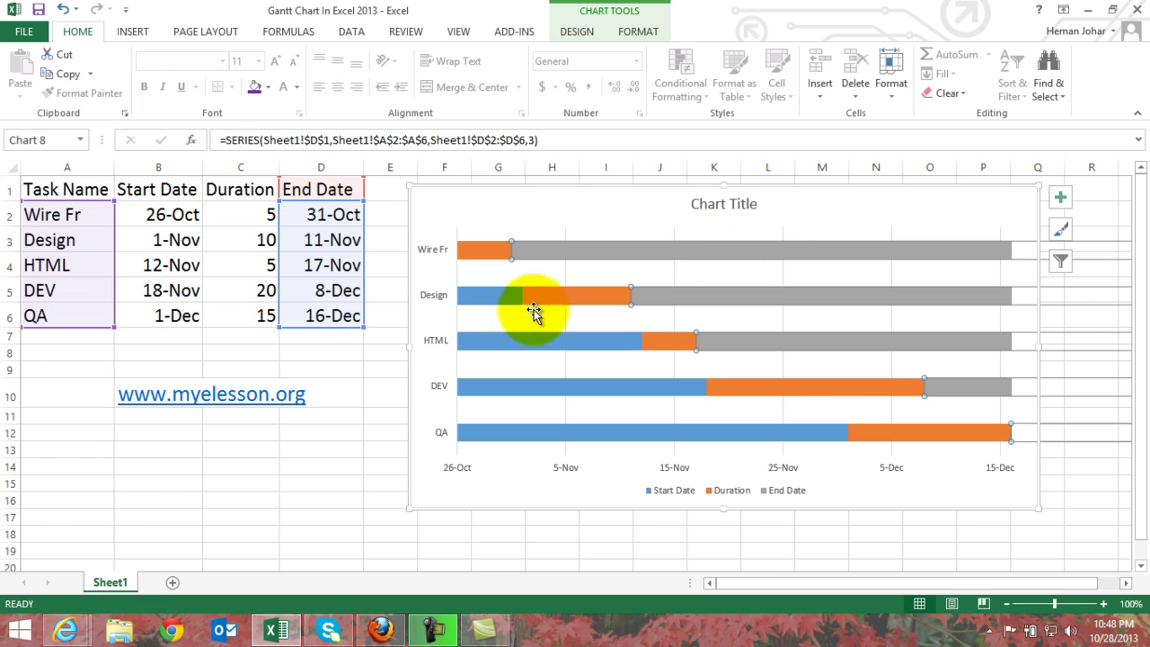
double_click(498, 304)
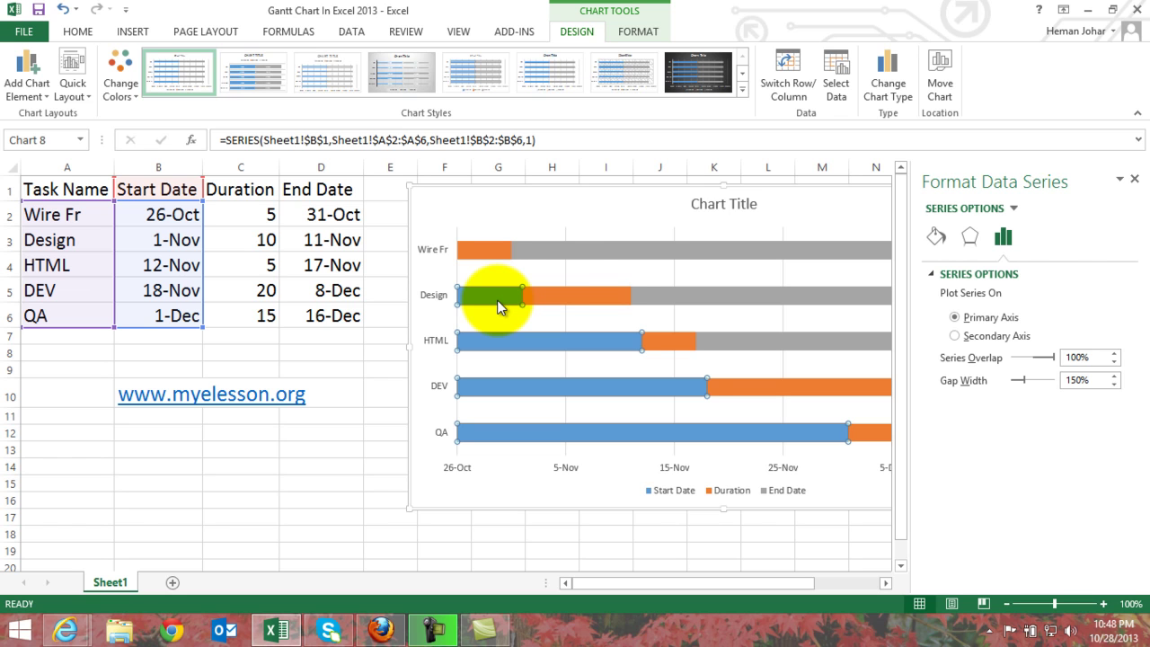
- Select the grey End Date series so its formatting options are shown
click(574, 252)
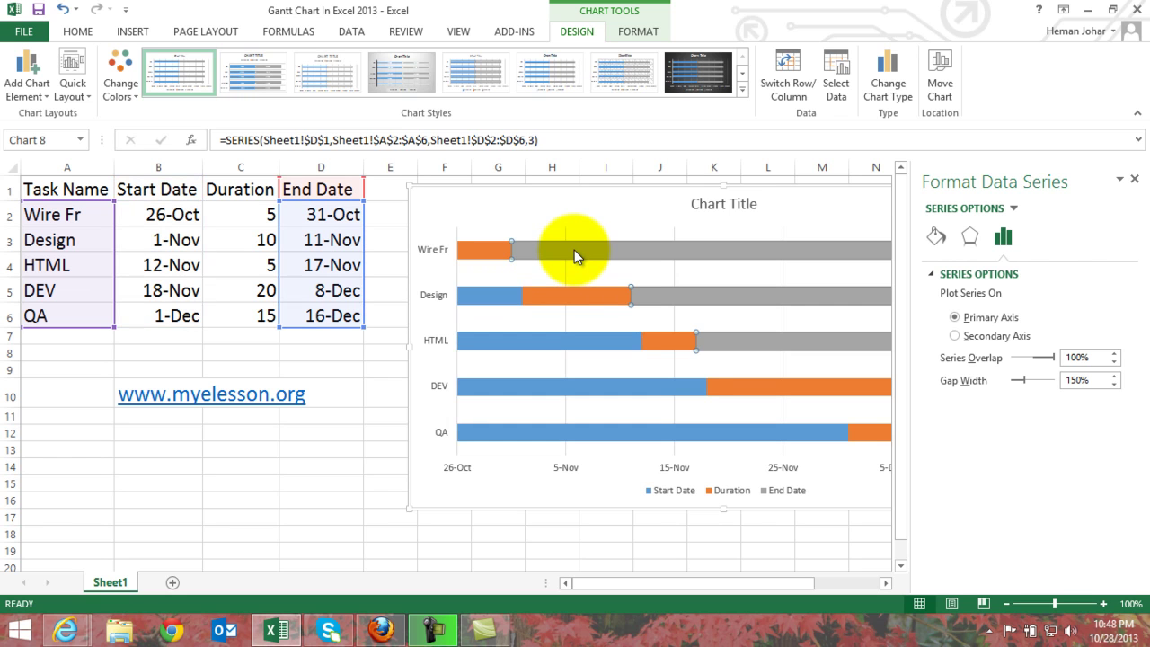
mouse_move(680, 249)
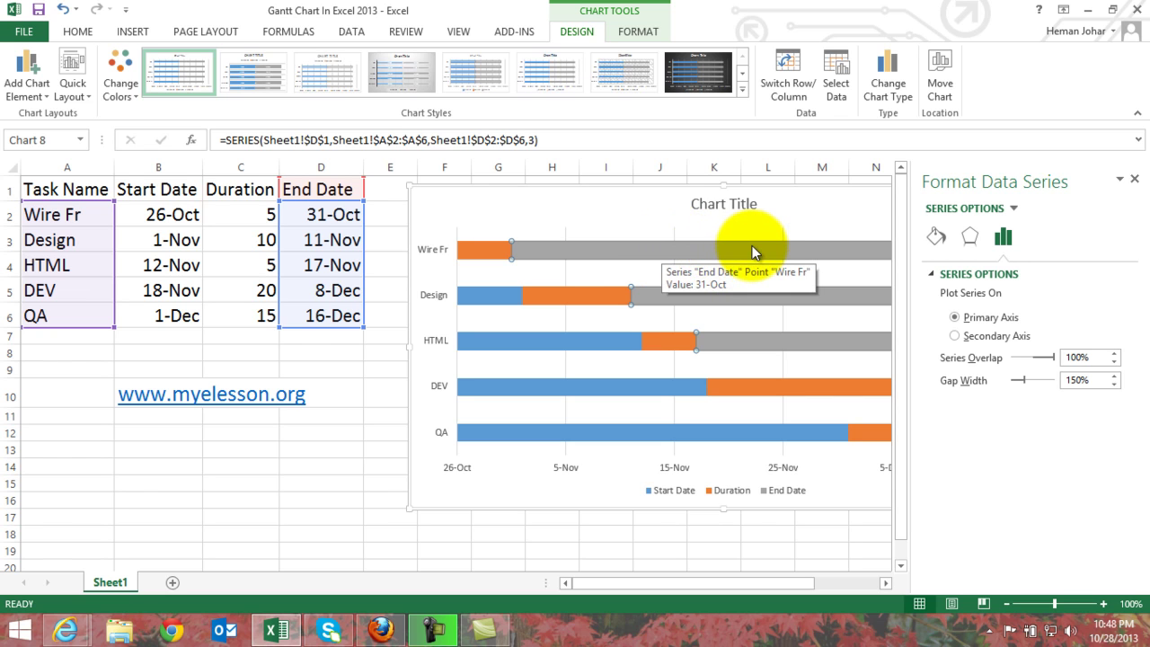
mouse_move(478, 247)
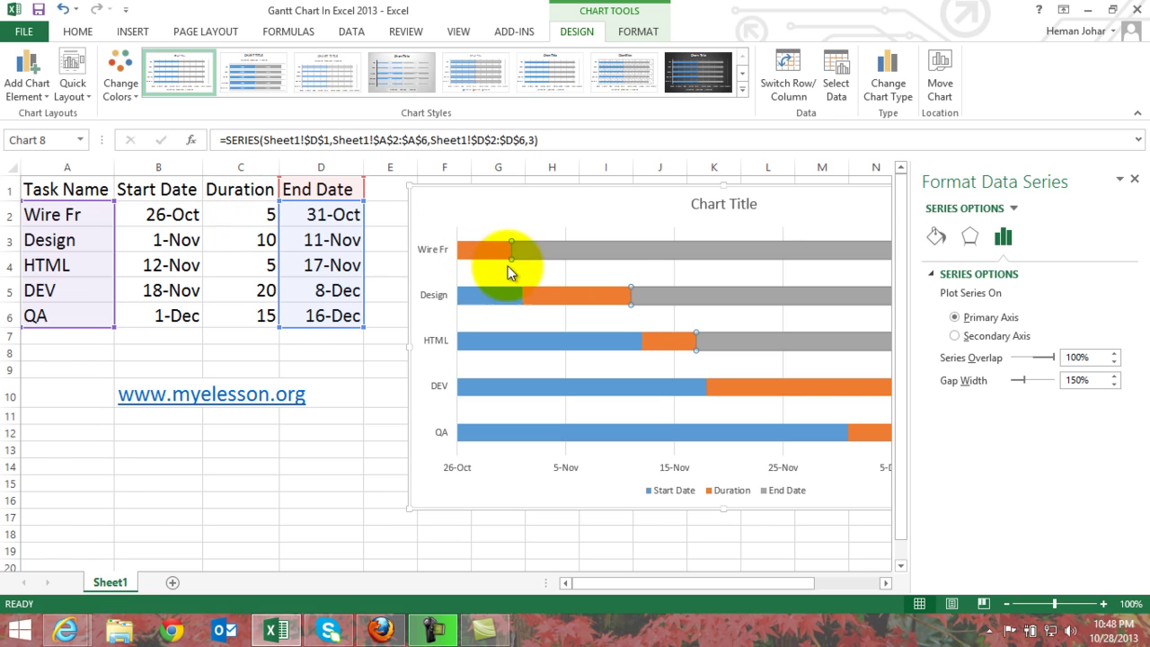
click(480, 247)
mouse_move(582, 304)
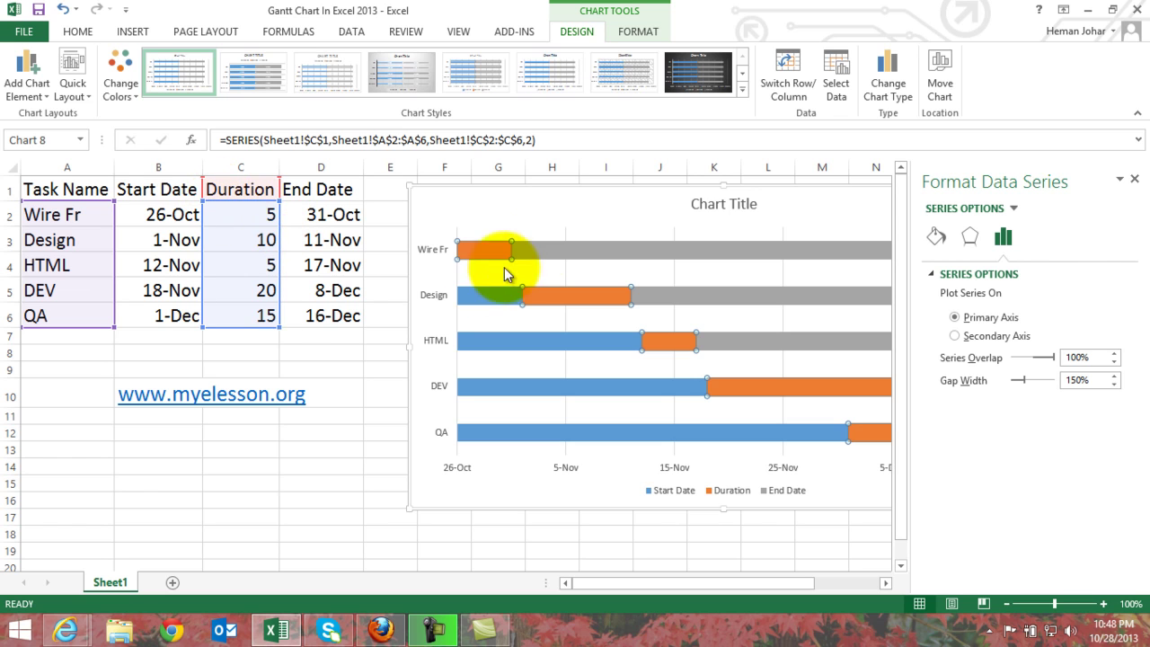
click(537, 251)
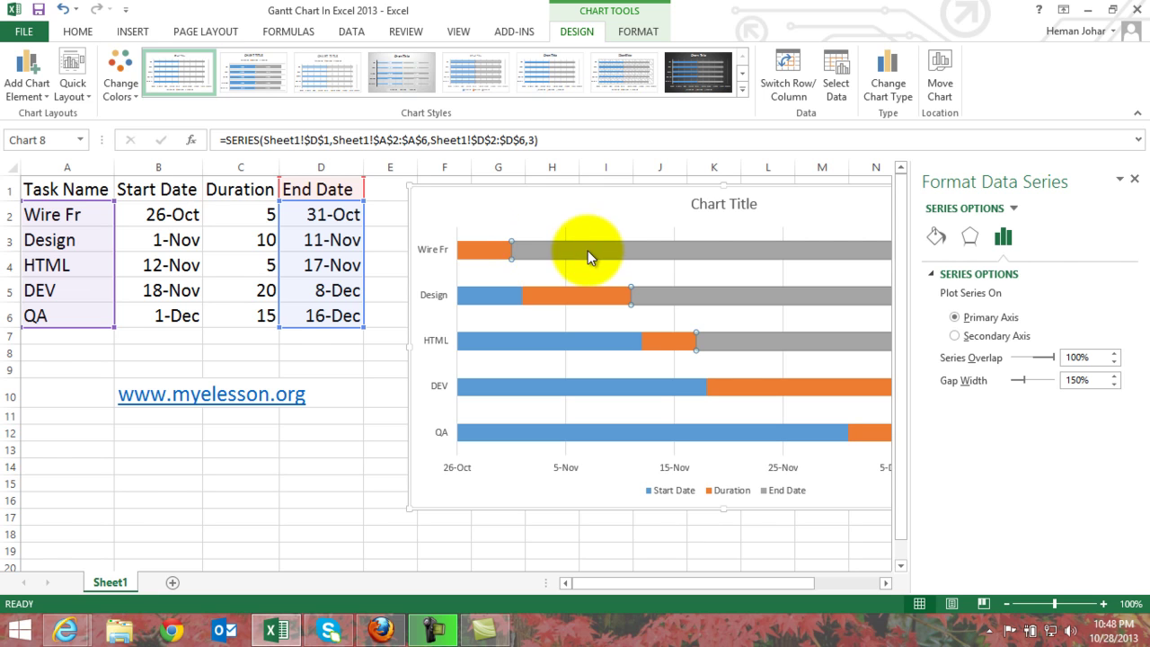
click(688, 251)
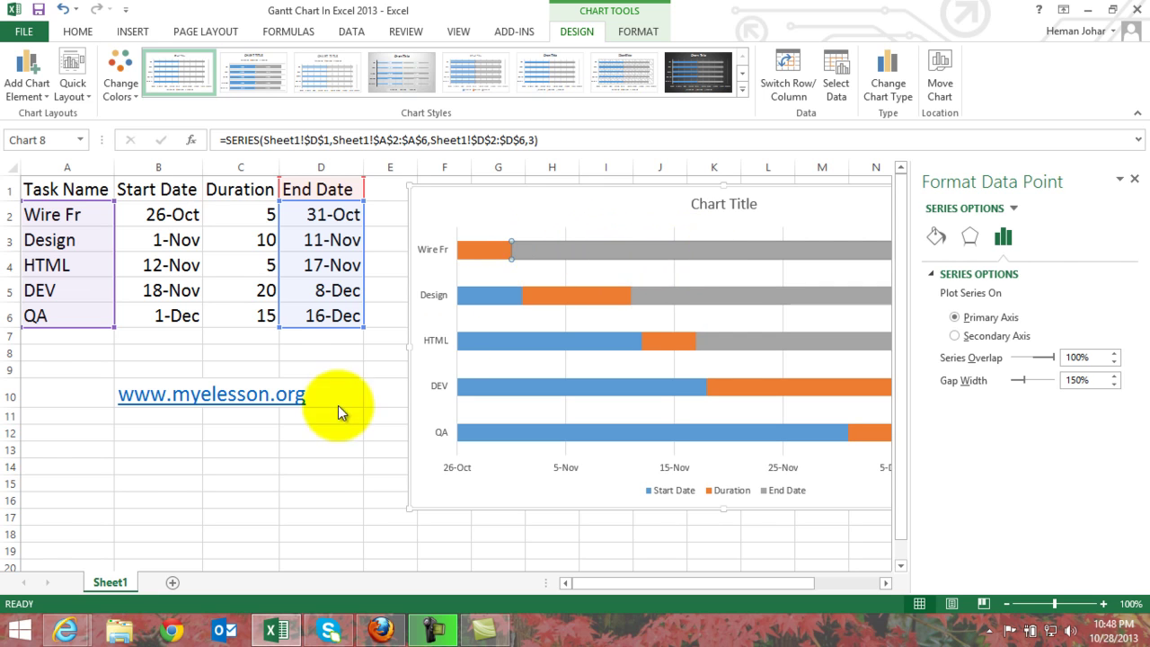
click(335, 463)
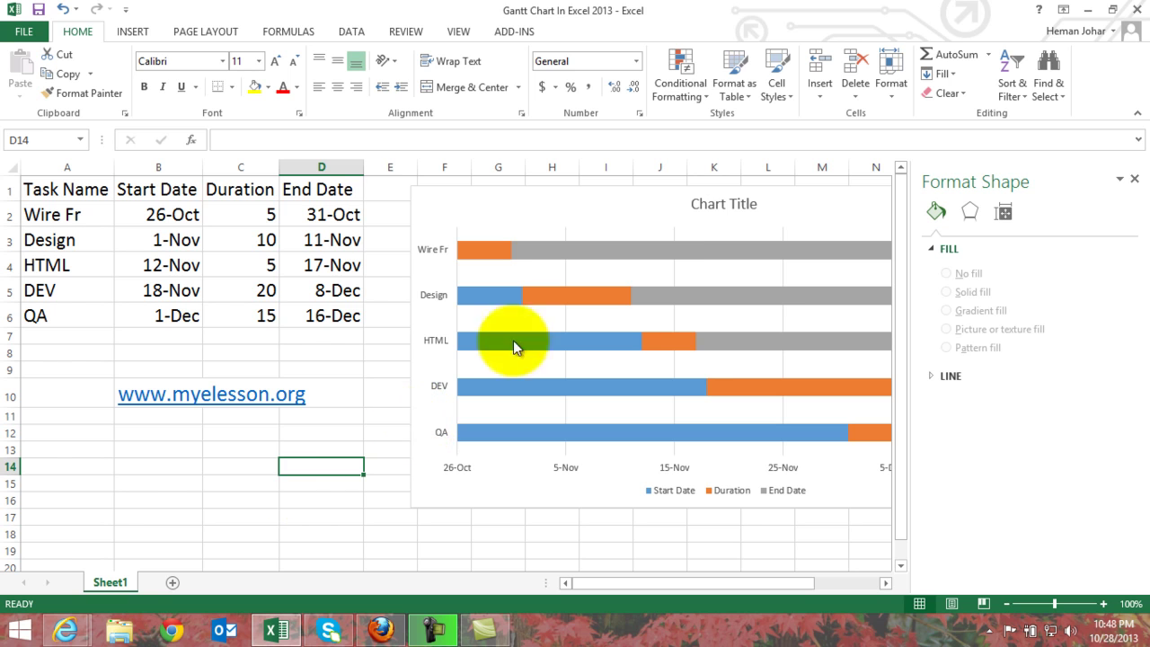
click(691, 253)
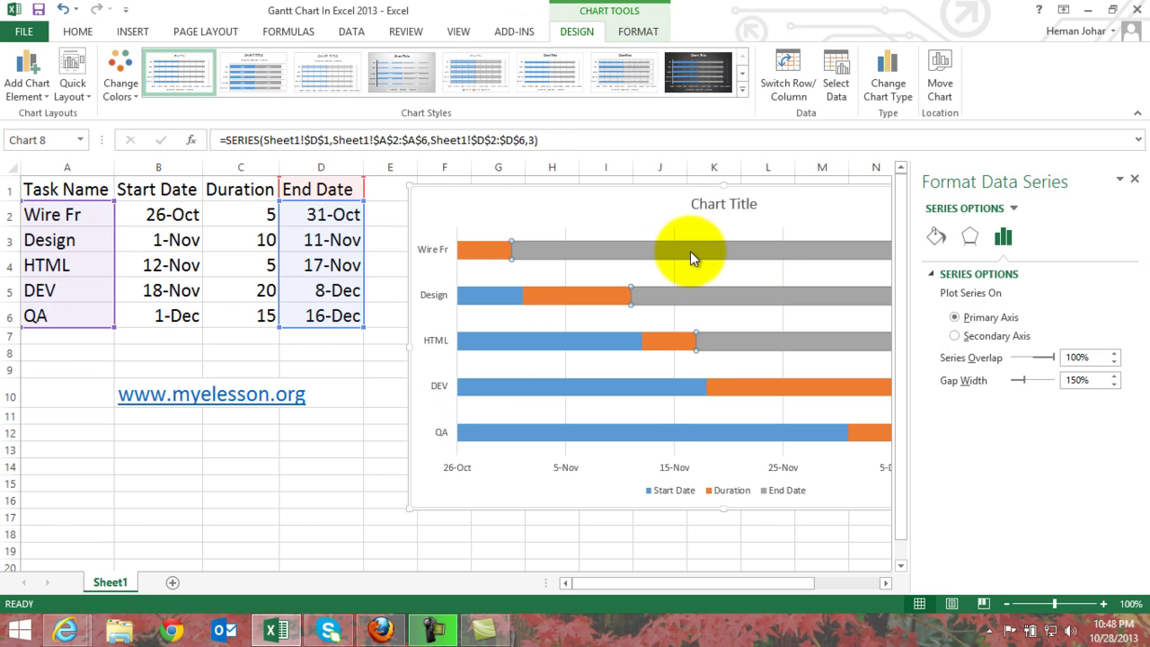
- Give the End Date series No fill so the grey bars disappear
click(936, 237)
click(946, 299)
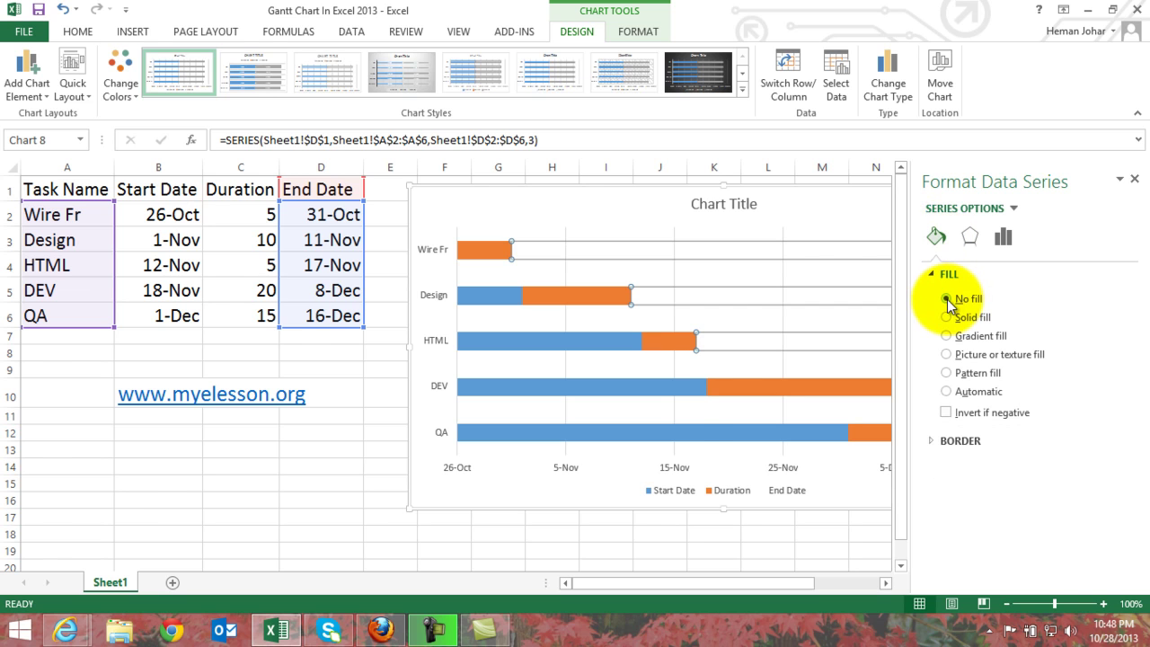
click(575, 548)
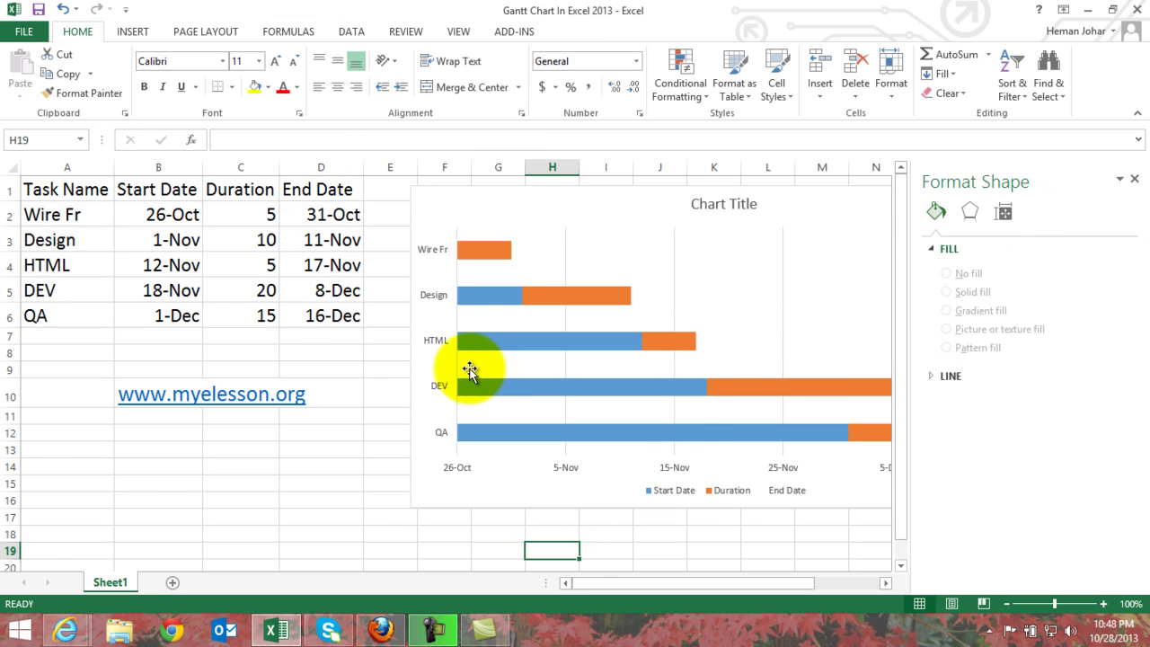
click(485, 300)
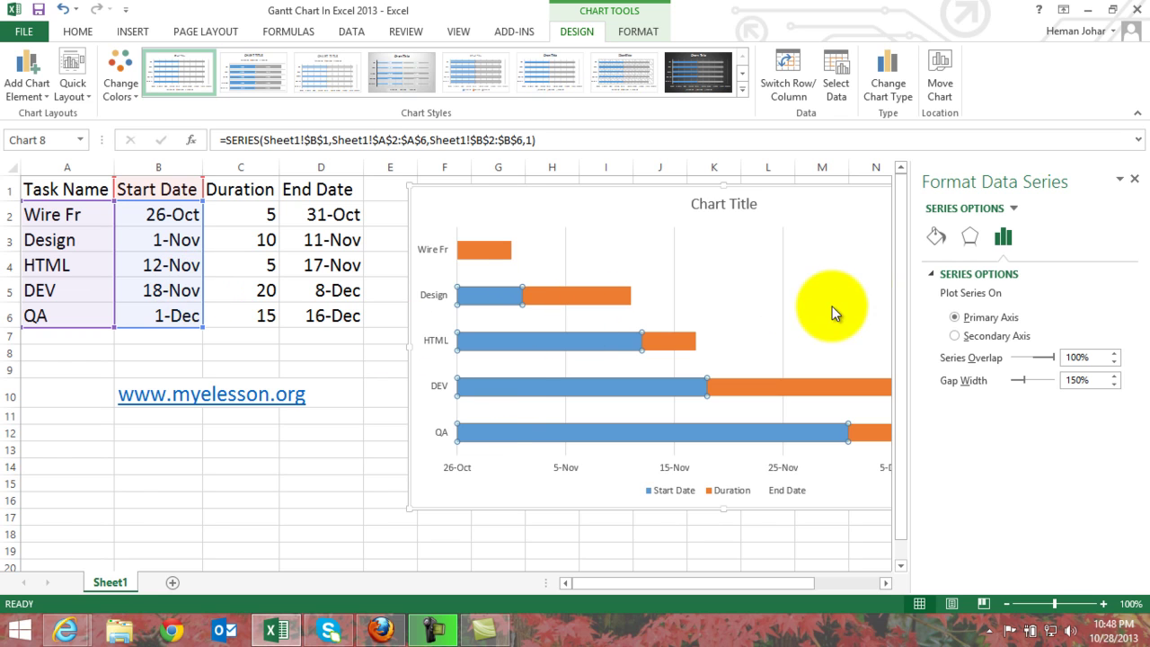
- Set the Start Date series to No fill and close the formatting pane
click(940, 238)
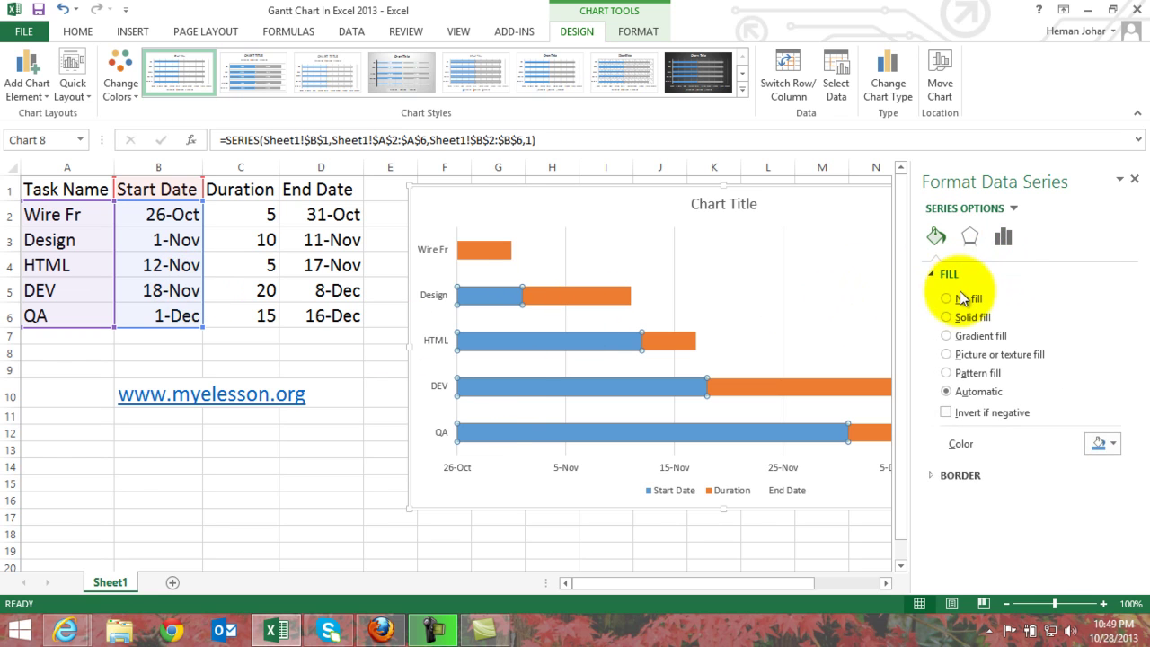
click(946, 298)
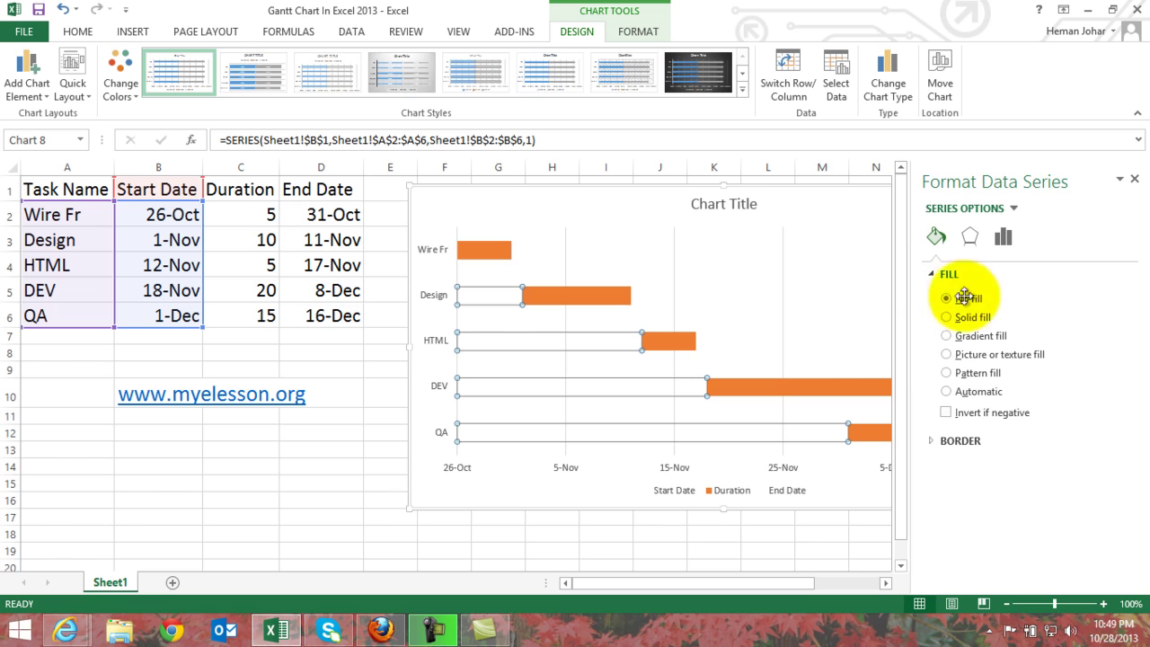
click(1136, 183)
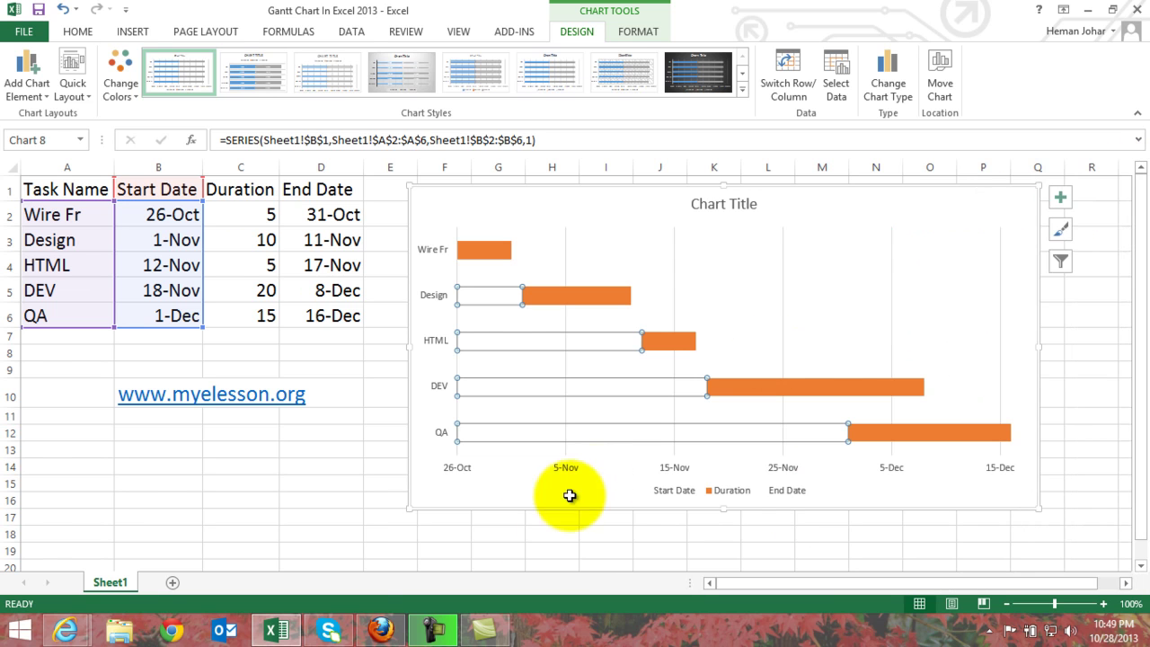
click(321, 513)
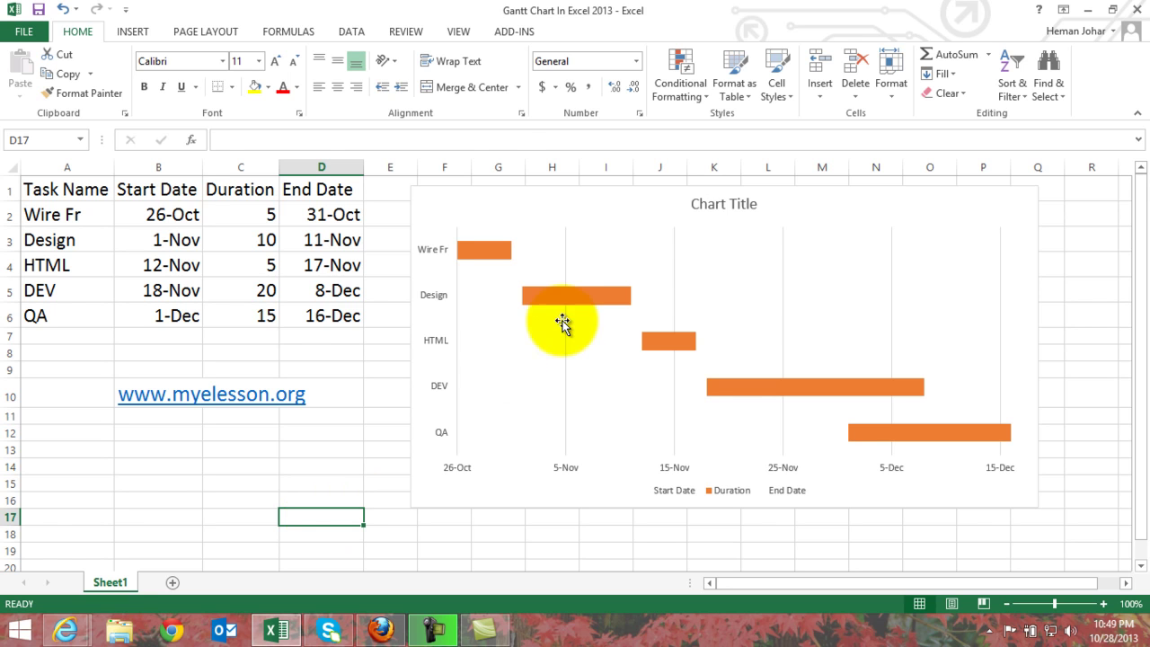
click(498, 249)
click(498, 248)
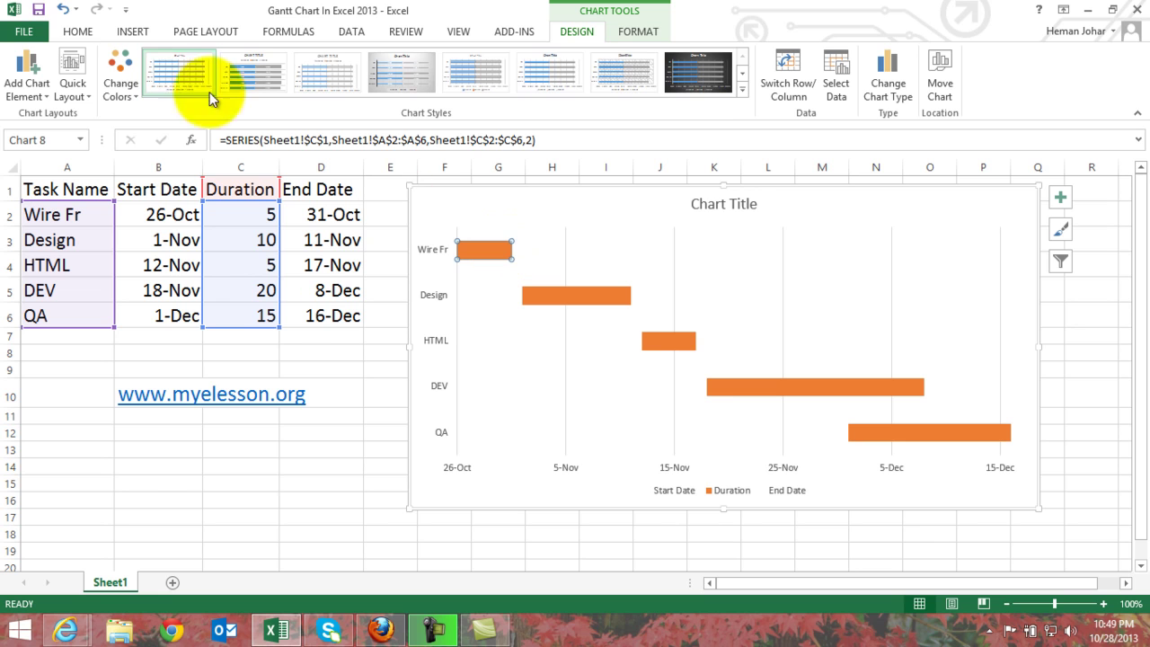
- Fill the Wire Fr bar red, the Design bar blue and the HTML bar gold
click(76, 31)
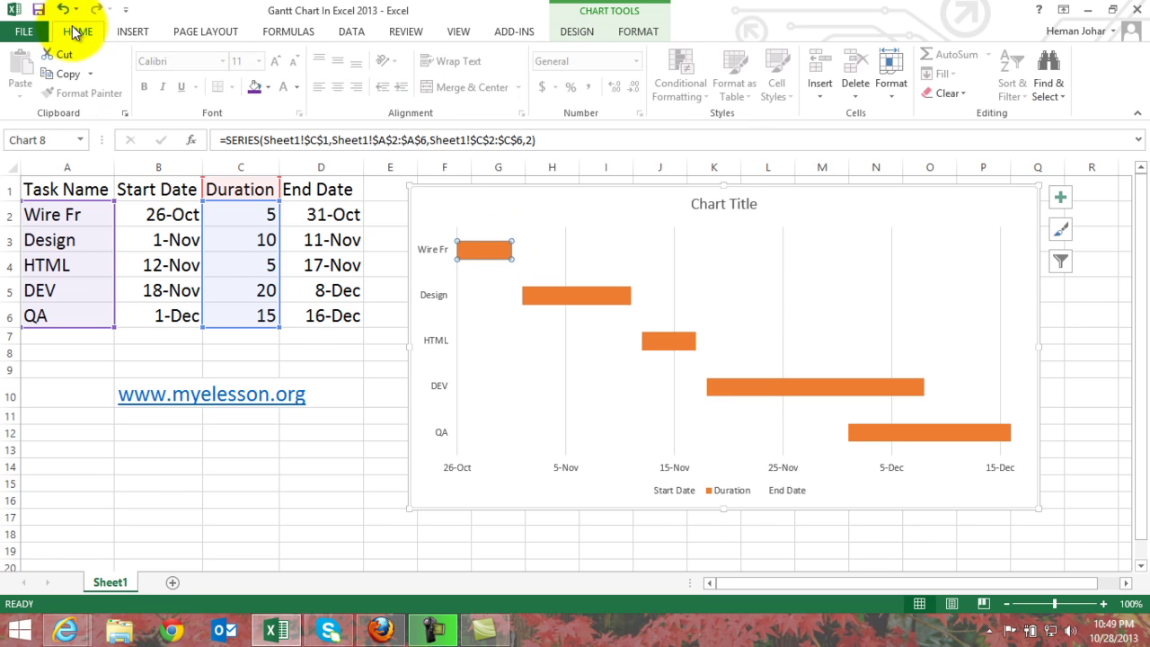
click(269, 86)
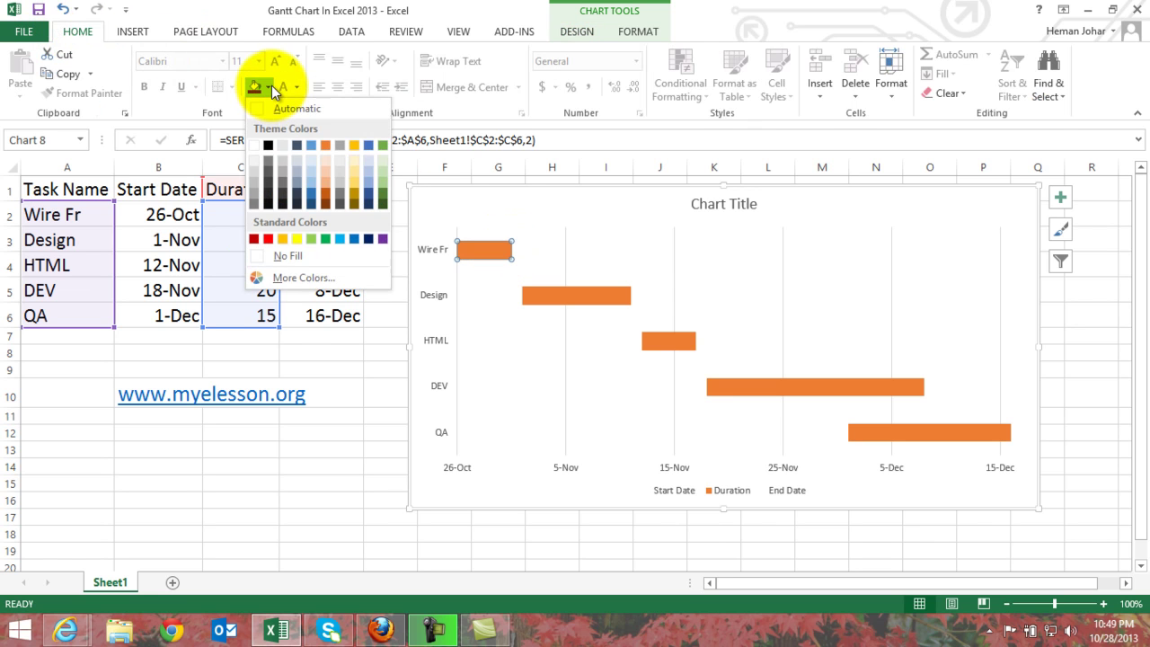
click(268, 238)
click(579, 300)
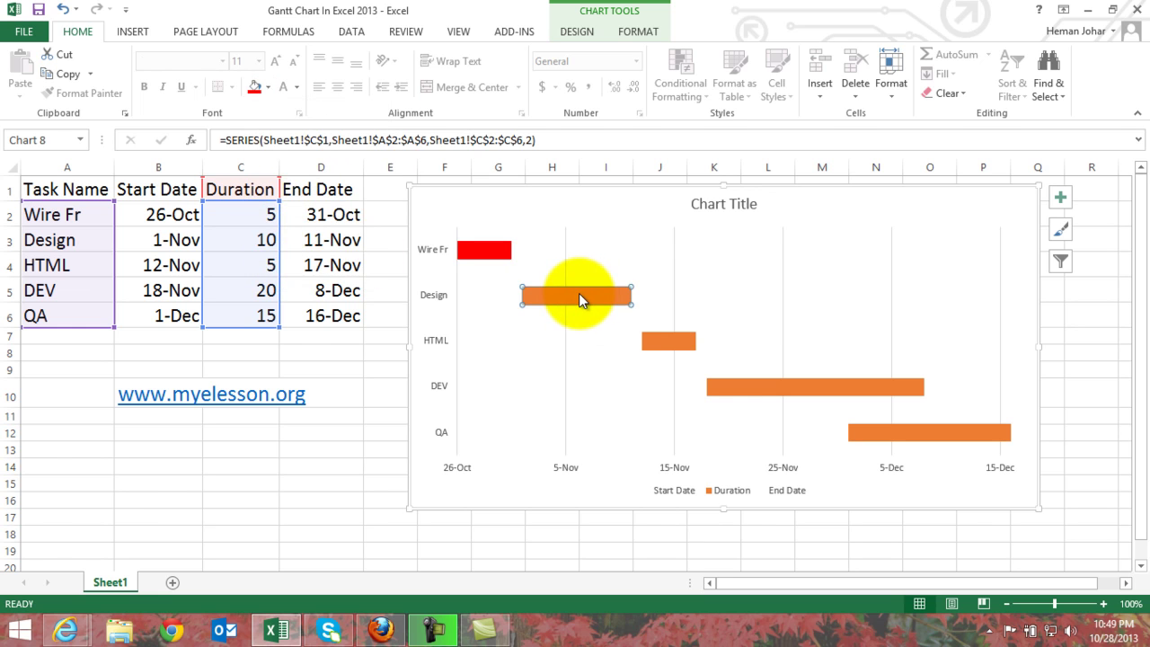
click(268, 86)
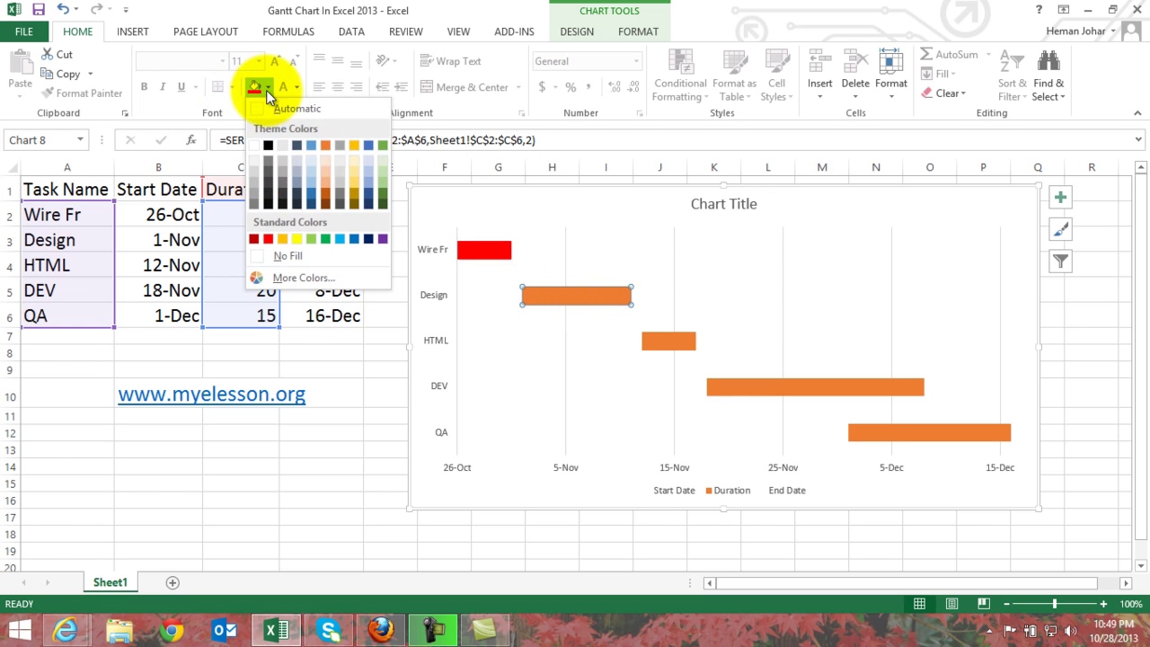
click(311, 144)
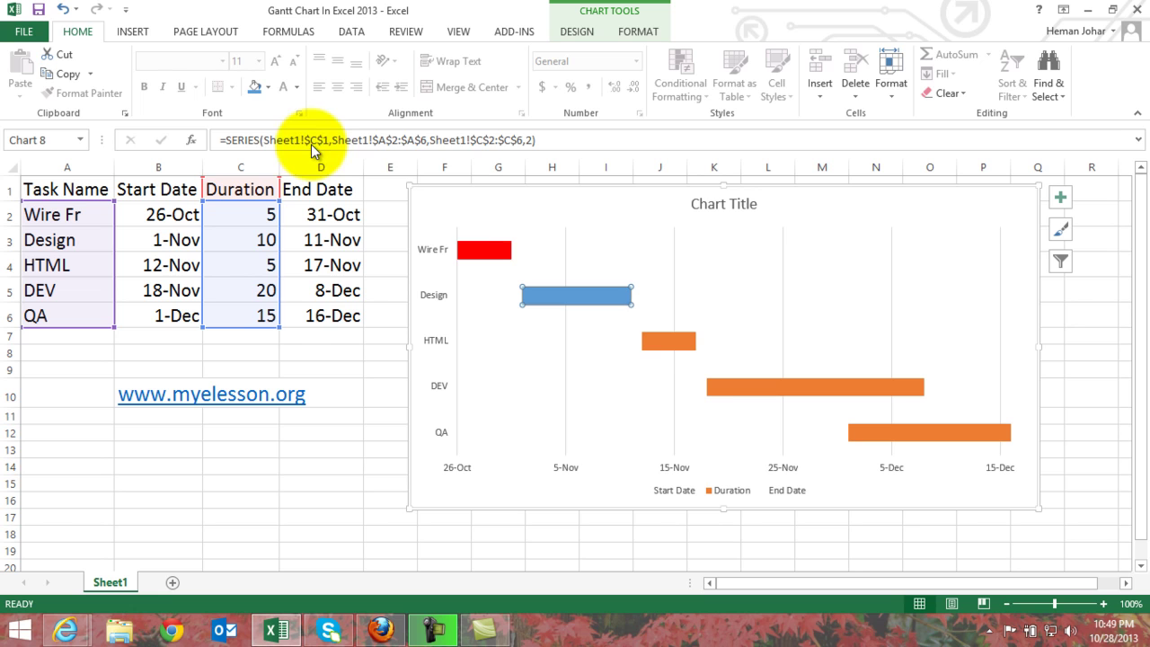
click(665, 341)
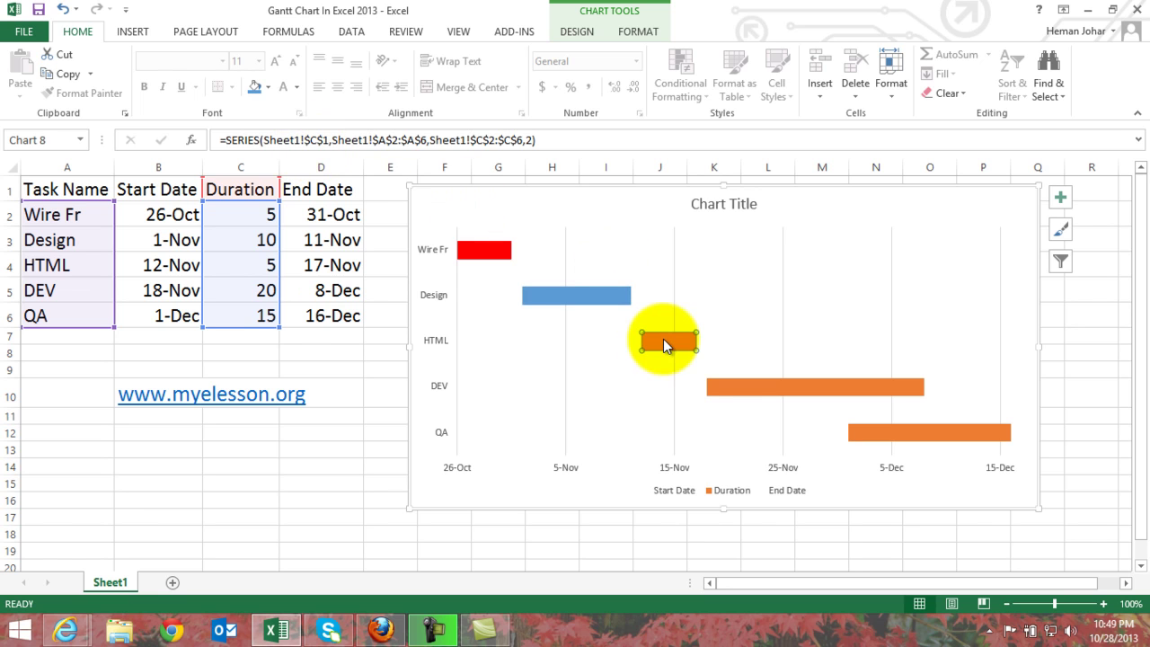
click(268, 88)
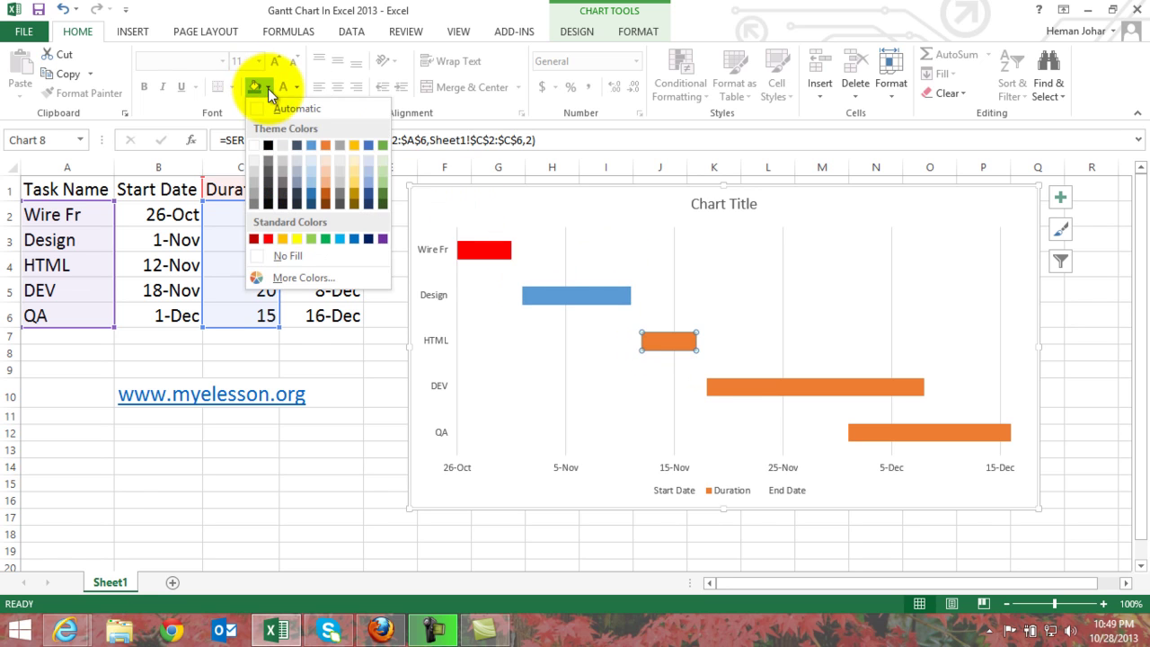
click(353, 147)
- Fill the DEV bar light green and the QA bar yellow
click(730, 379)
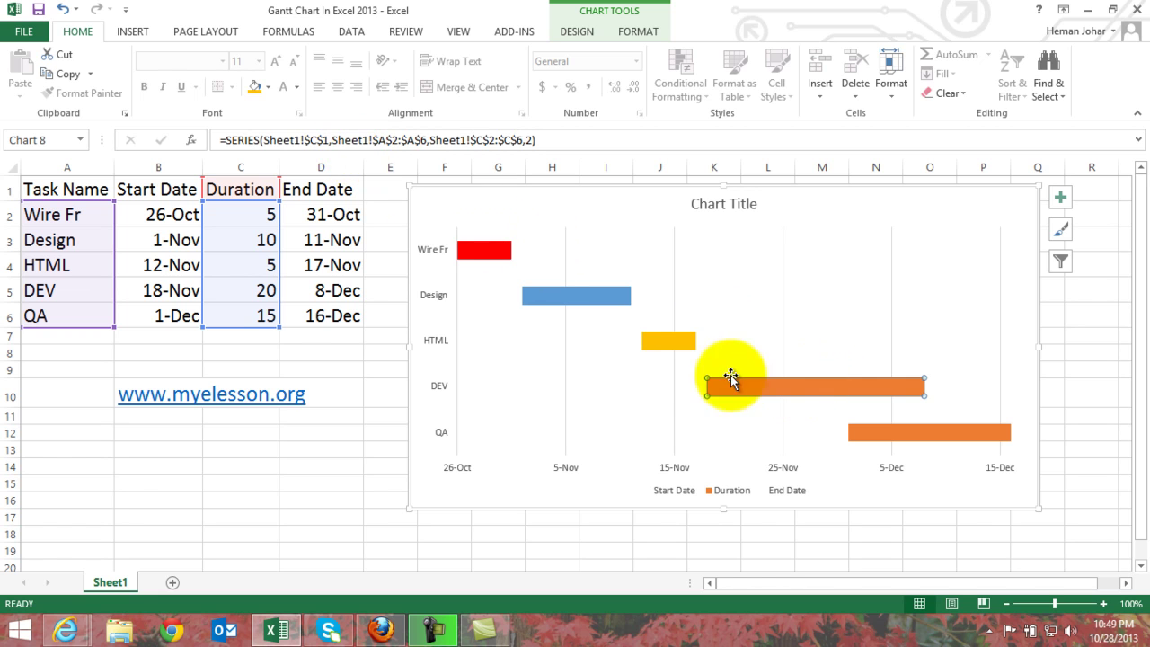
click(269, 87)
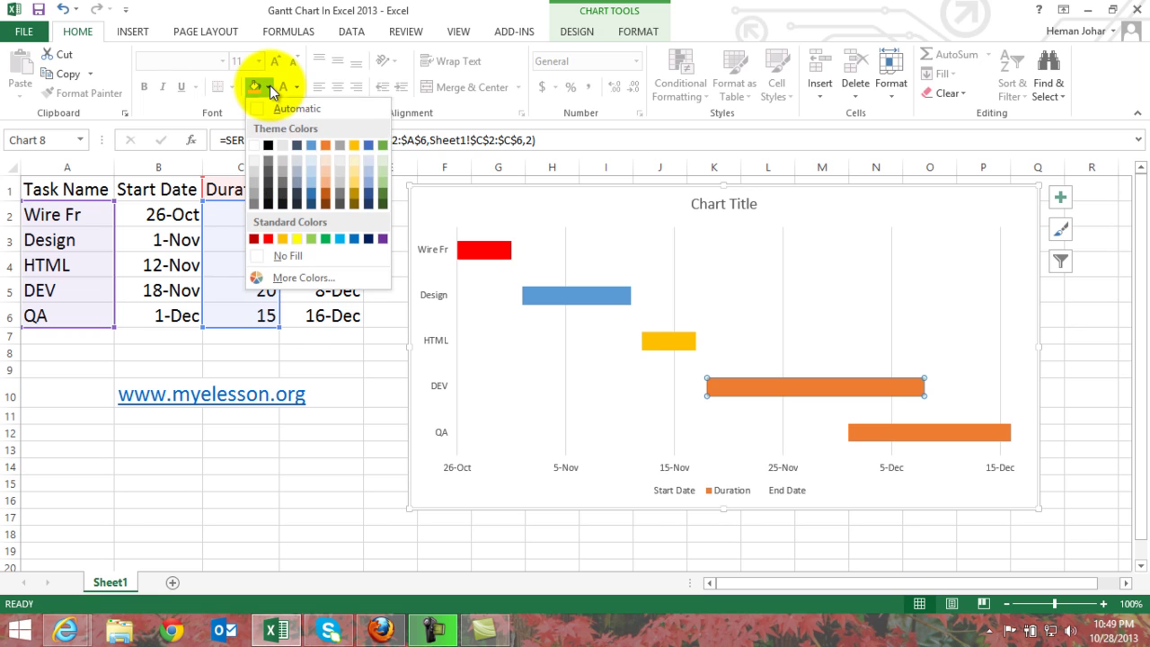
click(314, 239)
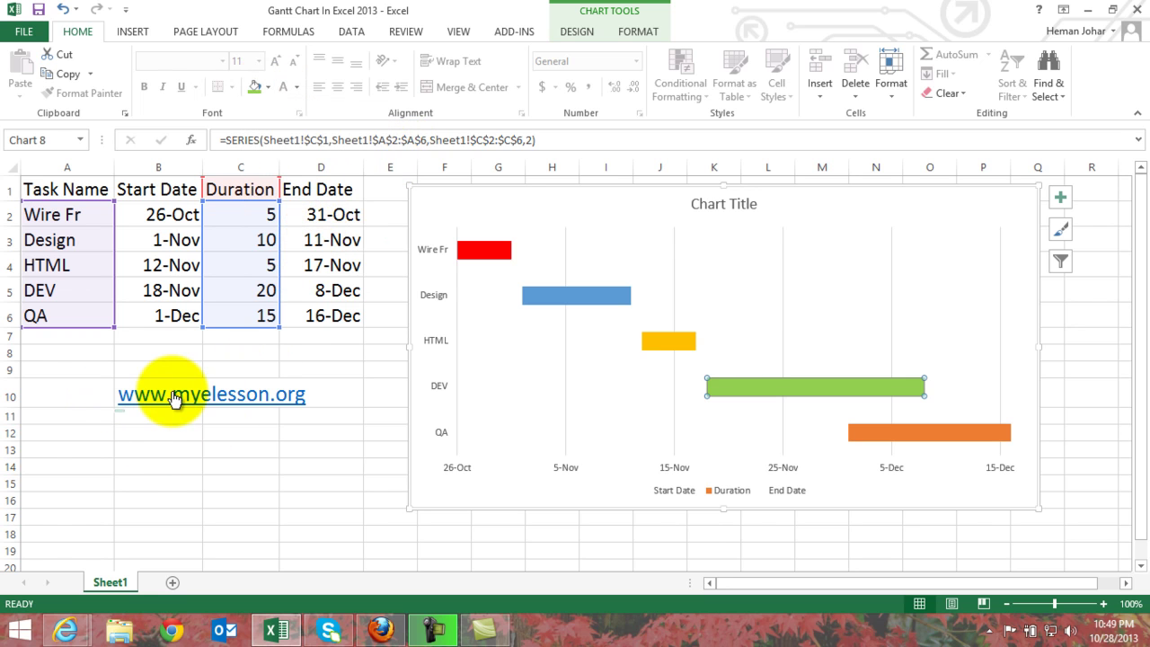
click(268, 89)
key(Escape)
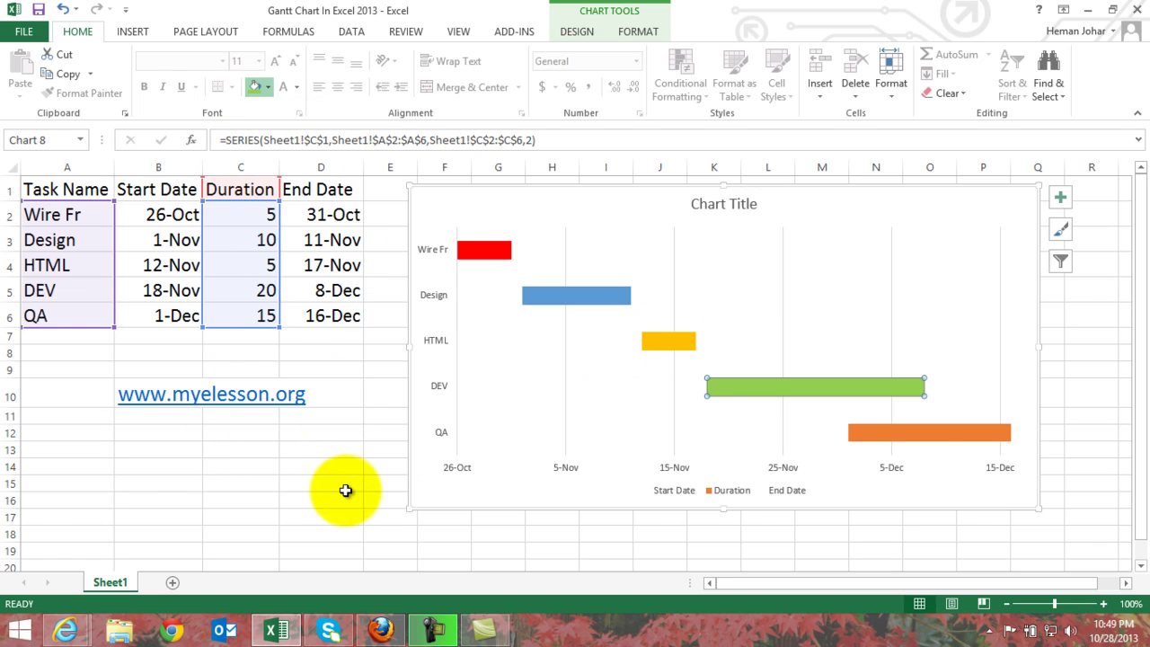
click(921, 435)
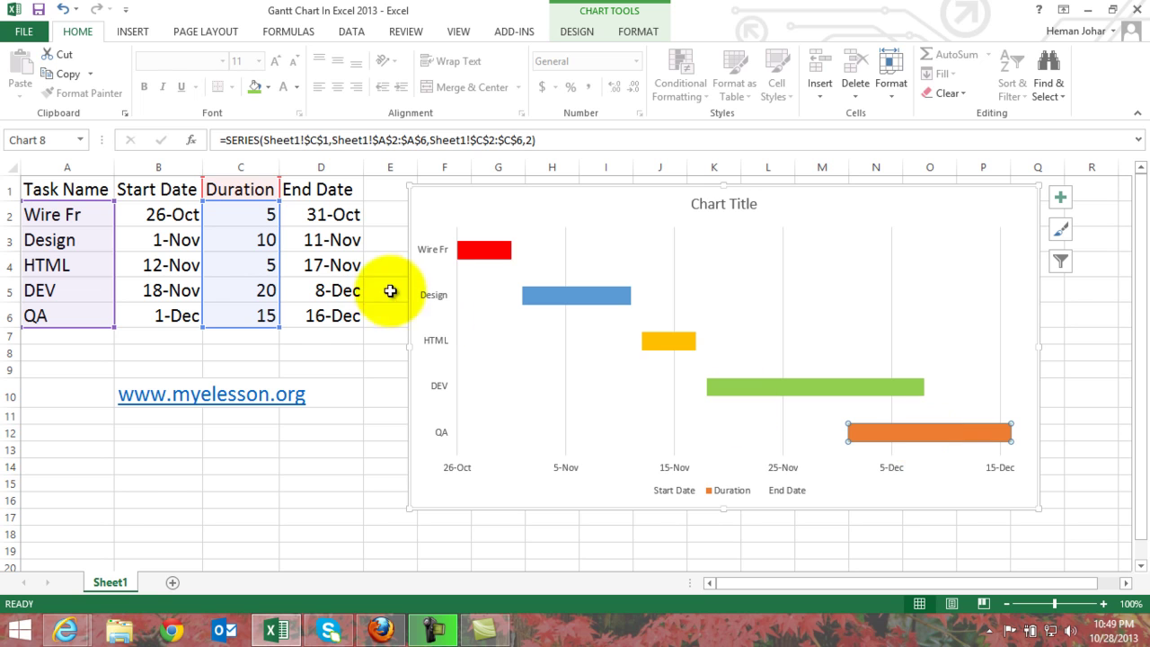
click(269, 88)
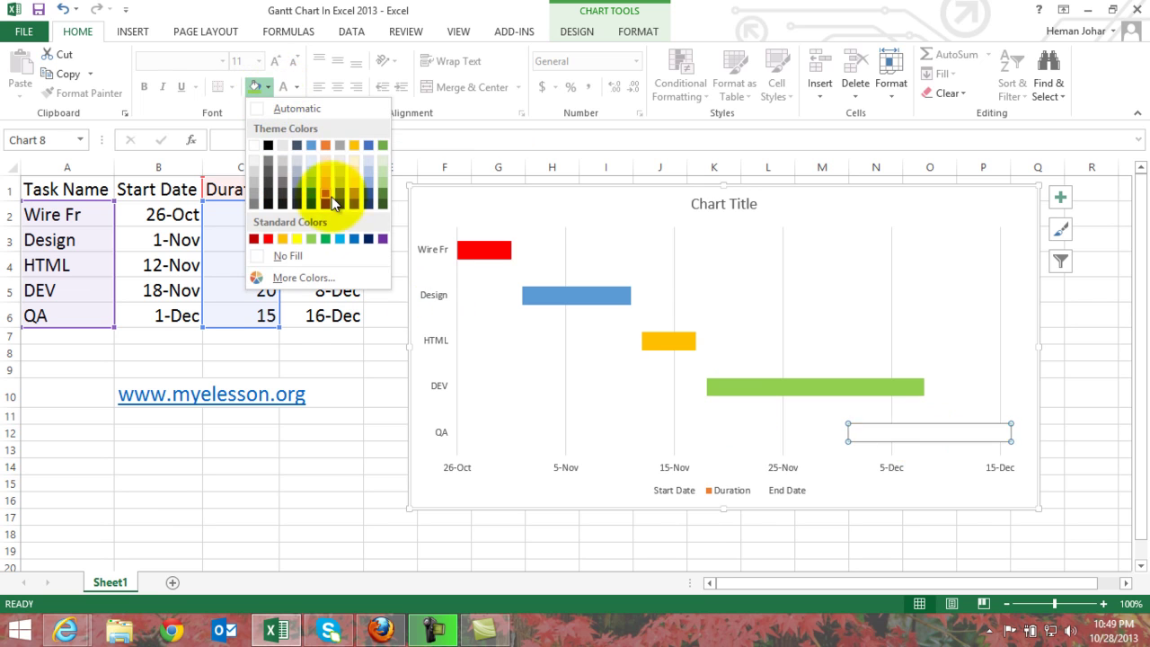
click(297, 239)
click(308, 463)
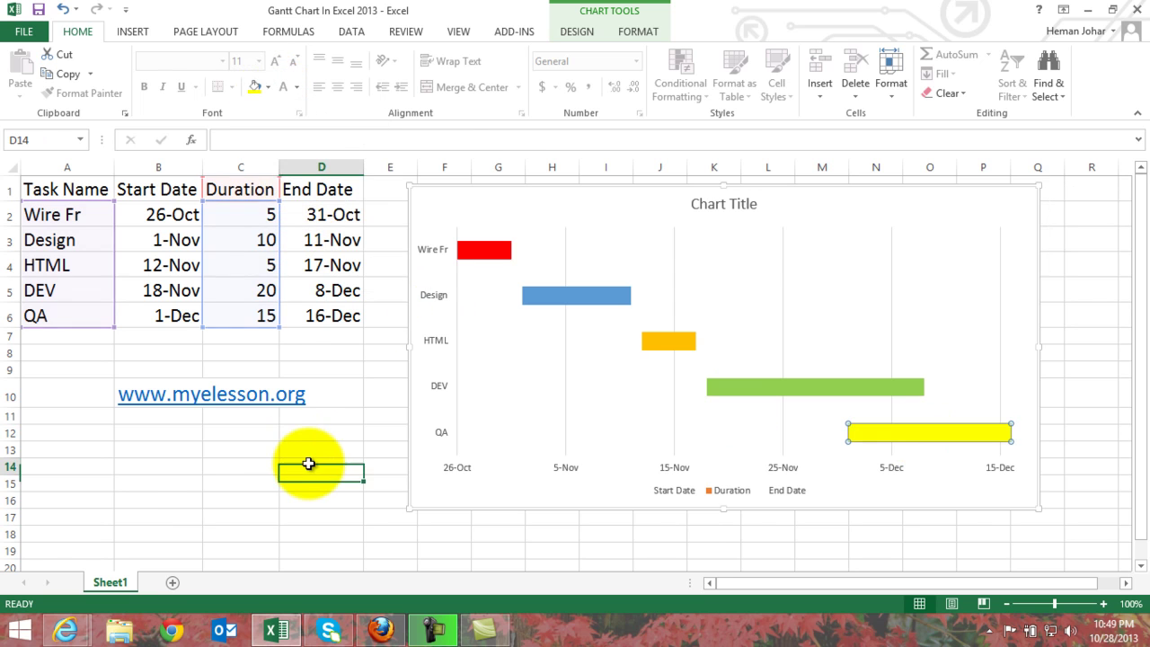